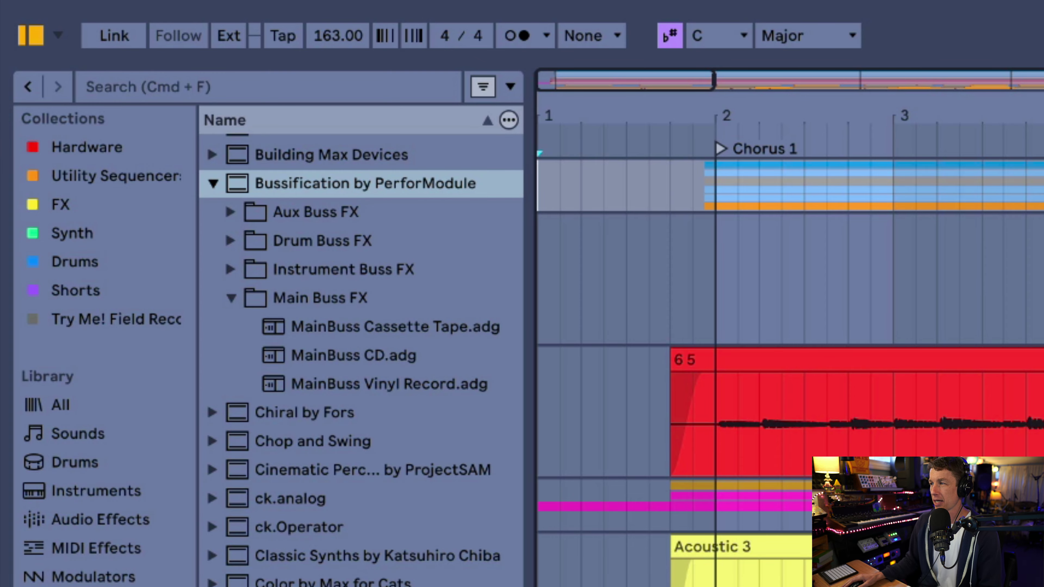
Browse the Bussification pack's Aux, Instrument and Main Buss FX folders to see their rack presets.
{"action": "left_click", "coordinate": [417, 193]}
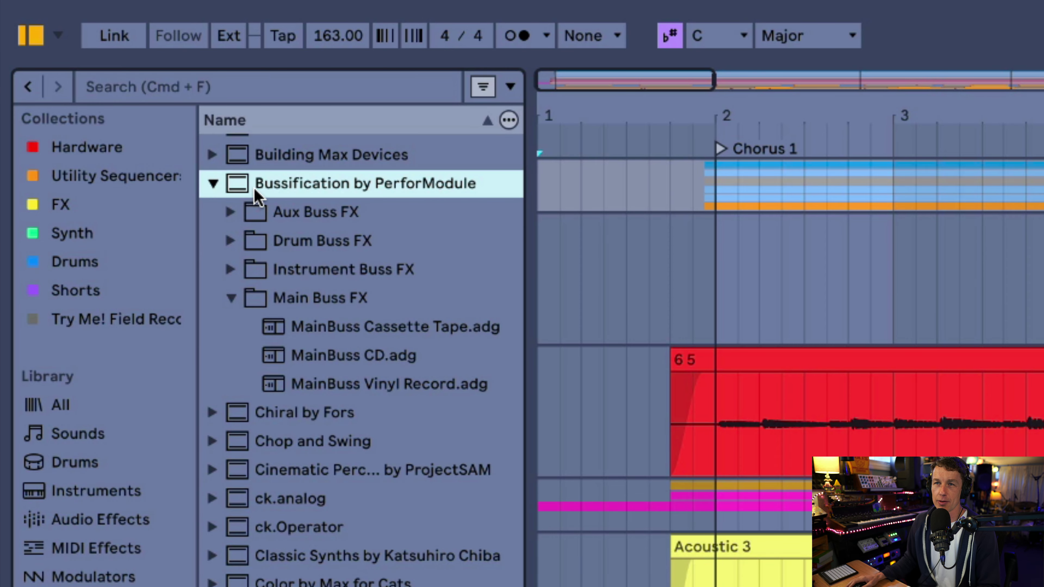
{"action": "left_click", "coordinate": [227, 211]}
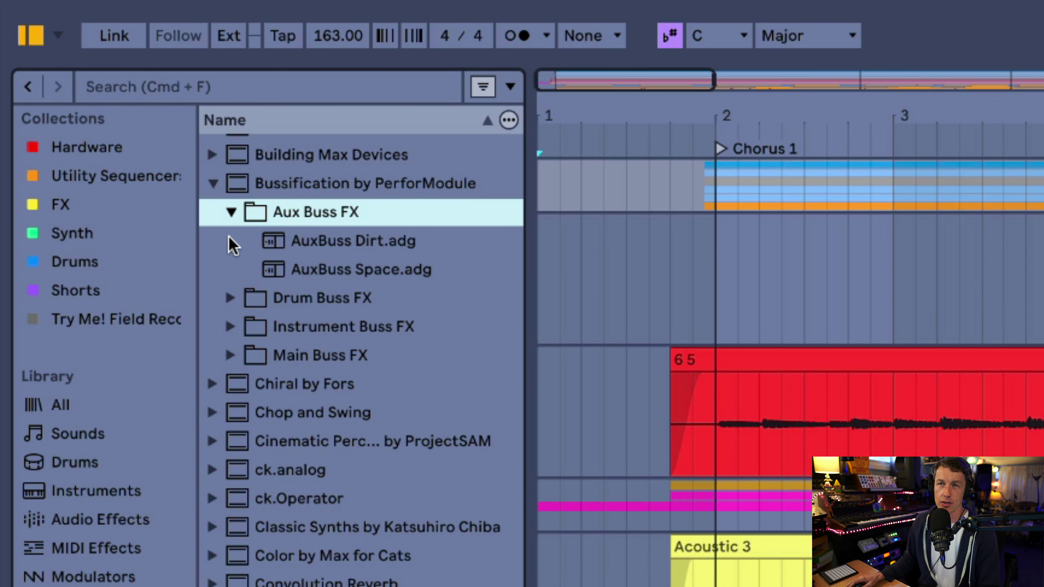
{"action": "left_click", "coordinate": [237, 293]}
{"action": "left_click", "coordinate": [227, 325]}
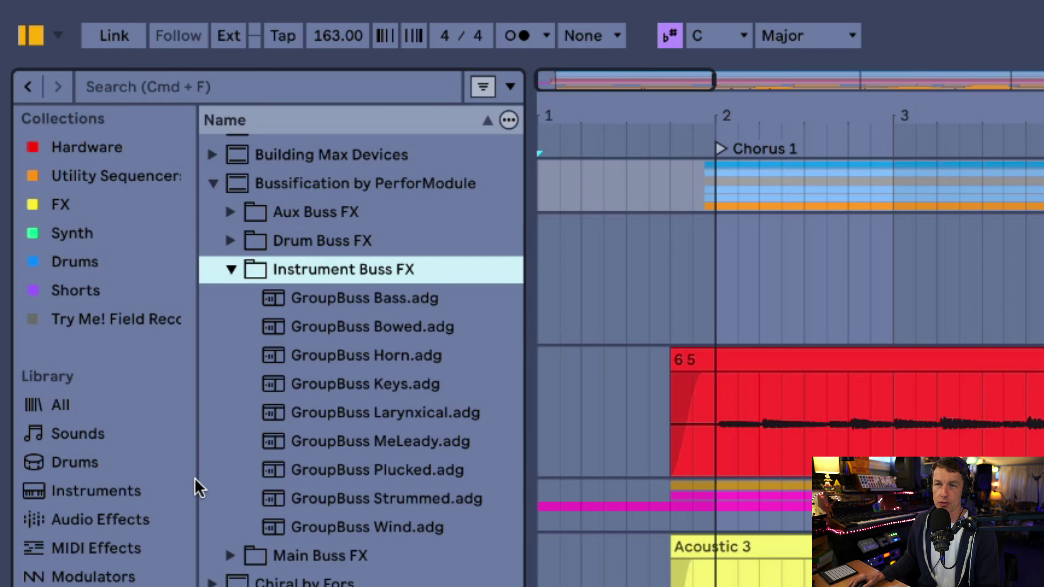
{"action": "left_click", "coordinate": [240, 555]}
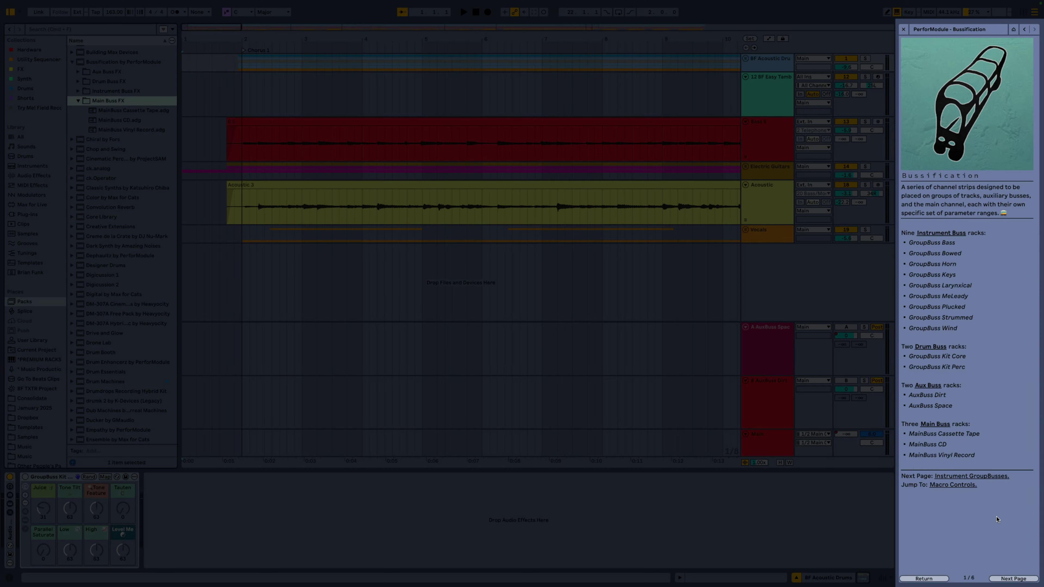
Page through the Bussification built-in lesson, from the introduction to the general macro descriptions.
{"action": "left_click", "coordinate": [1021, 580]}
{"action": "scroll", "coordinate": [998, 543], "scroll_direction": "down", "scroll_amount": 10}
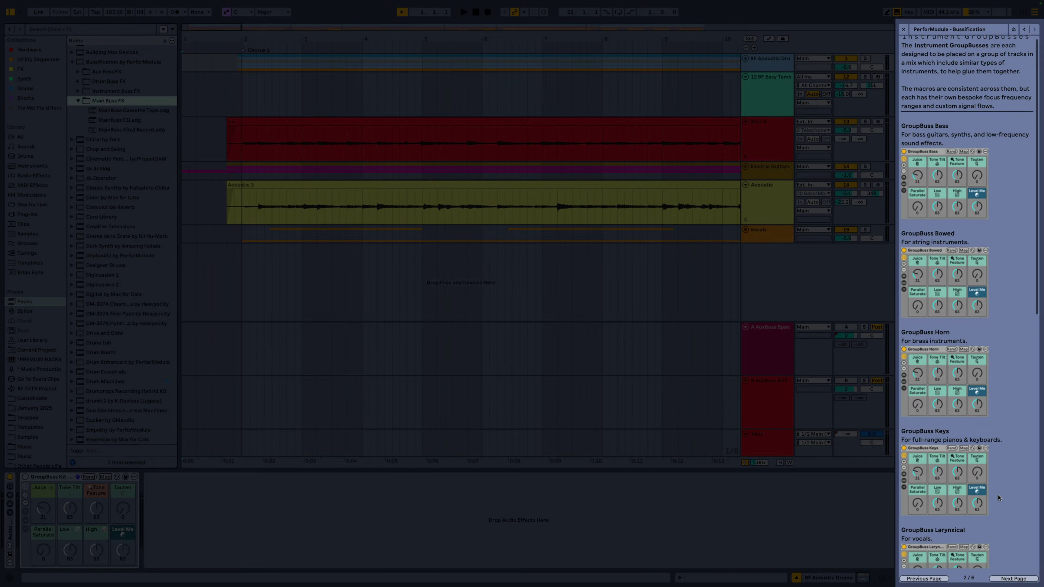
{"action": "left_click", "coordinate": [1007, 579]}
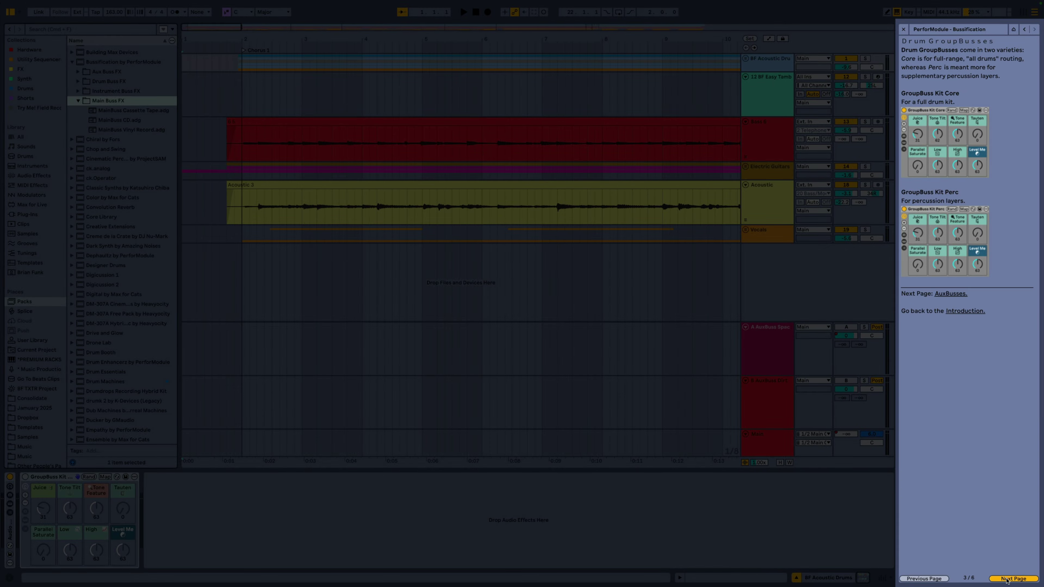
{"action": "left_click", "coordinate": [1006, 579]}
{"action": "left_click", "coordinate": [1006, 579]}
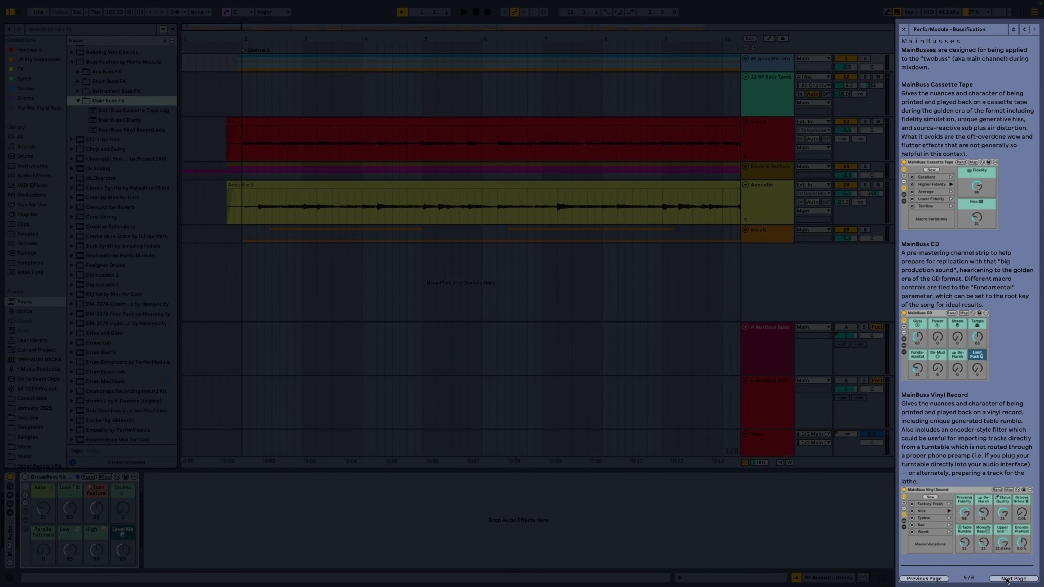
{"action": "left_click", "coordinate": [1007, 579]}
{"action": "scroll", "coordinate": [969, 377], "scroll_direction": "down", "scroll_amount": 3}
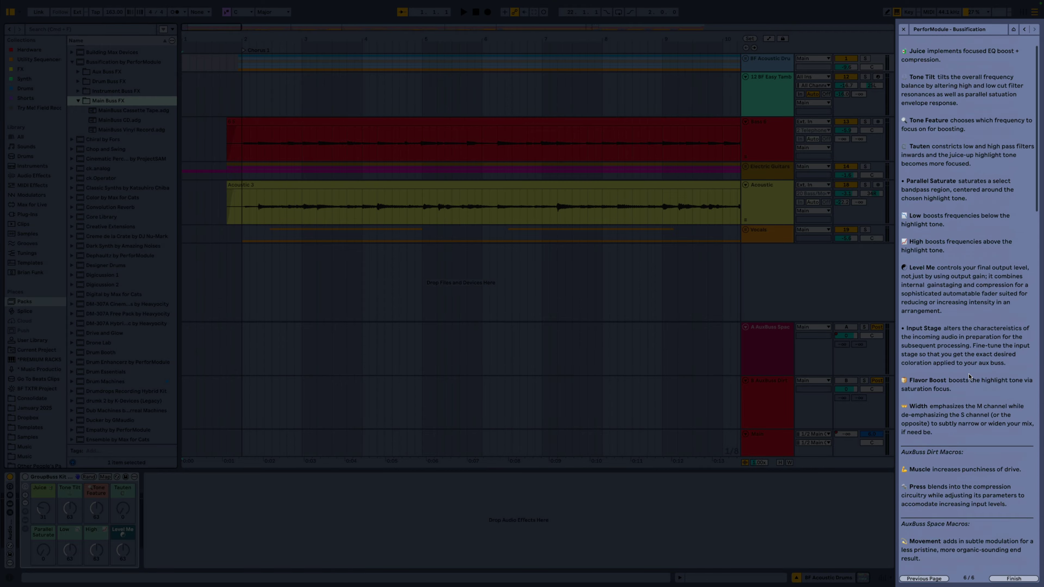
{"action": "scroll", "coordinate": [969, 329], "scroll_direction": "up", "scroll_amount": 3}
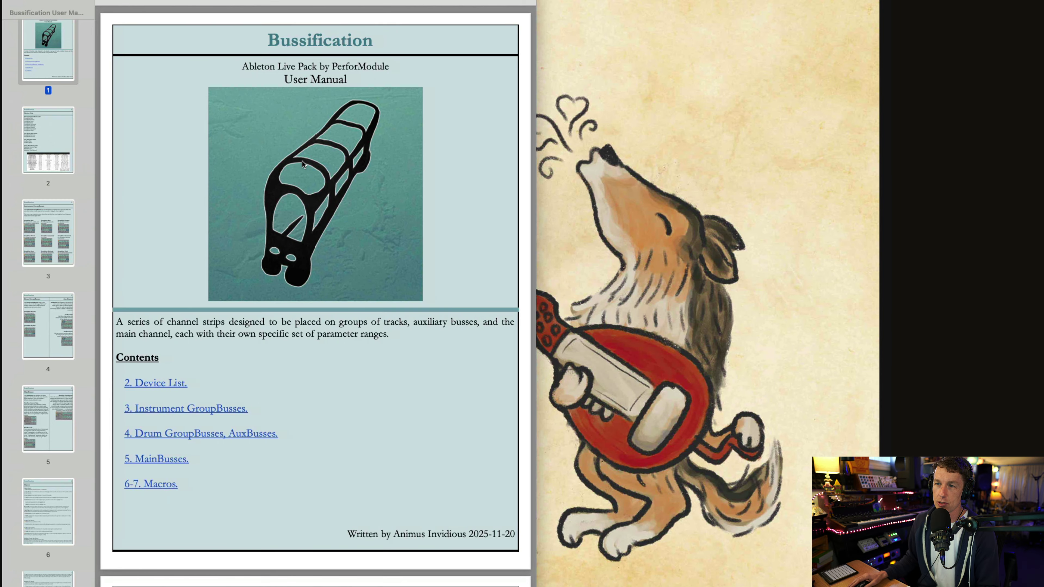
Look through the Bussification User Manual PDF, covering the device list, parameter range table, MainBusses and macro pages.
{"action": "scroll", "coordinate": [291, 179], "scroll_direction": "down", "scroll_amount": 15}
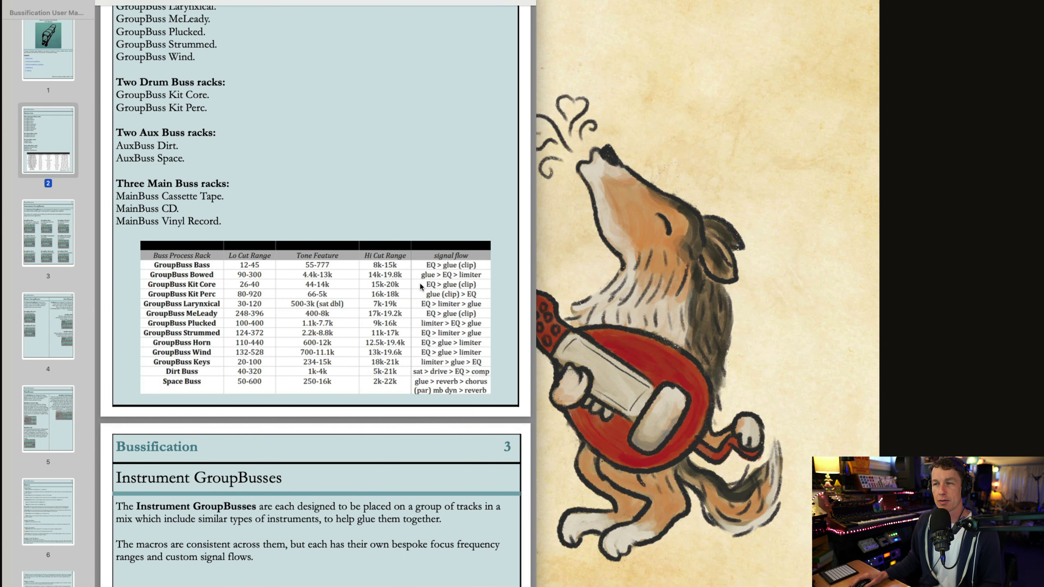
{"action": "scroll", "coordinate": [420, 282], "scroll_direction": "down", "scroll_amount": 20}
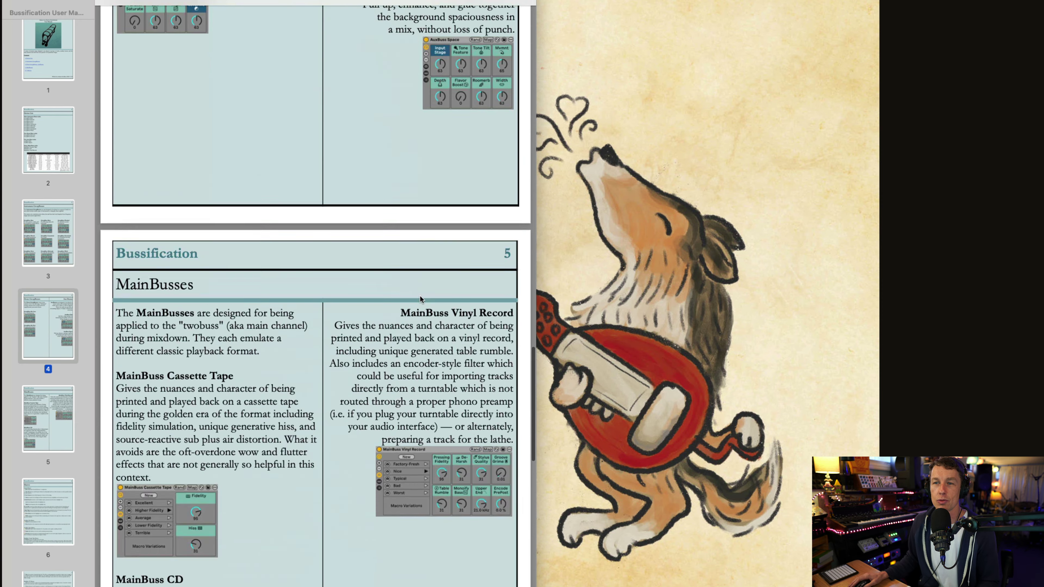
{"action": "scroll", "coordinate": [420, 296], "scroll_direction": "down", "scroll_amount": 20}
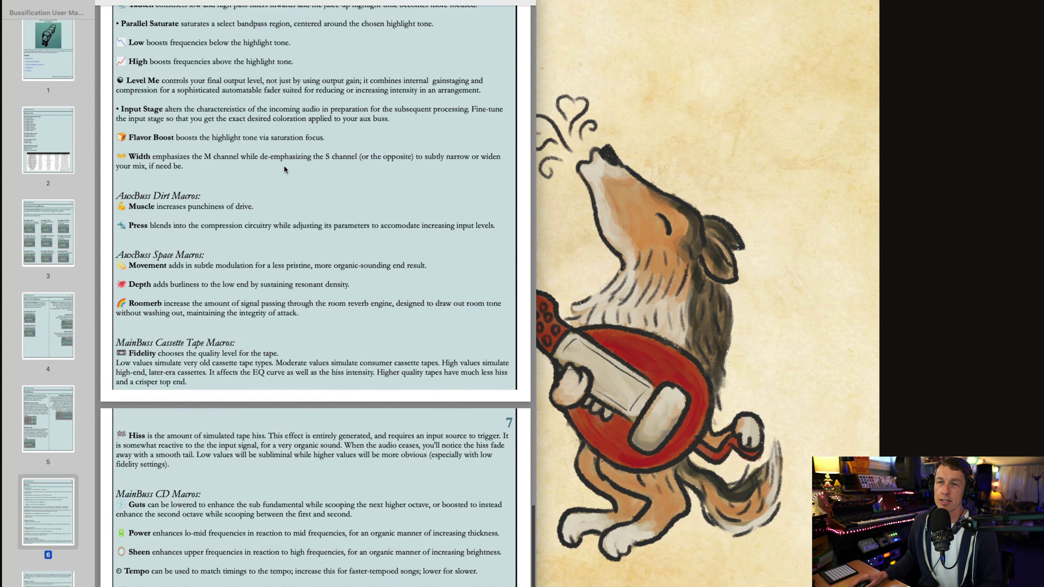
{"action": "scroll", "coordinate": [284, 171], "scroll_direction": "down", "scroll_amount": 8}
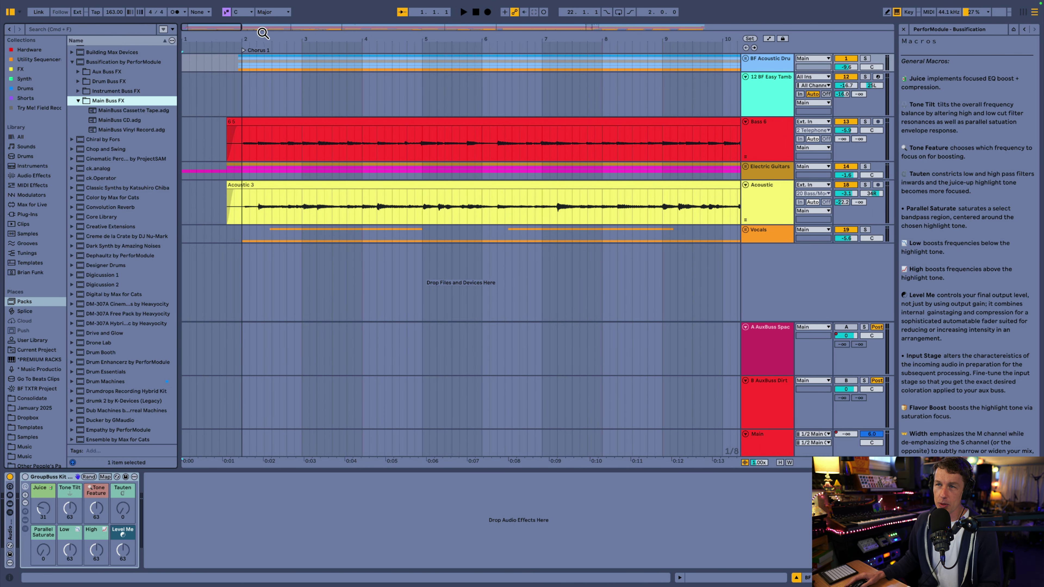
Play the song from the start, solo the acoustic drums group and enable its GroupBuss Kit rack.
{"action": "left_click", "coordinate": [228, 50]}
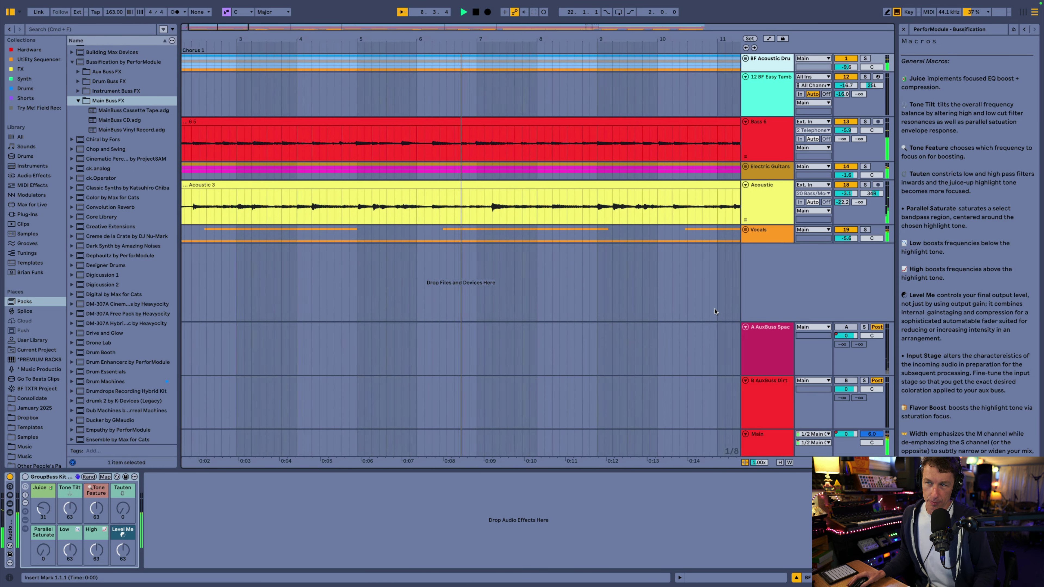
{"action": "left_click", "coordinate": [866, 58]}
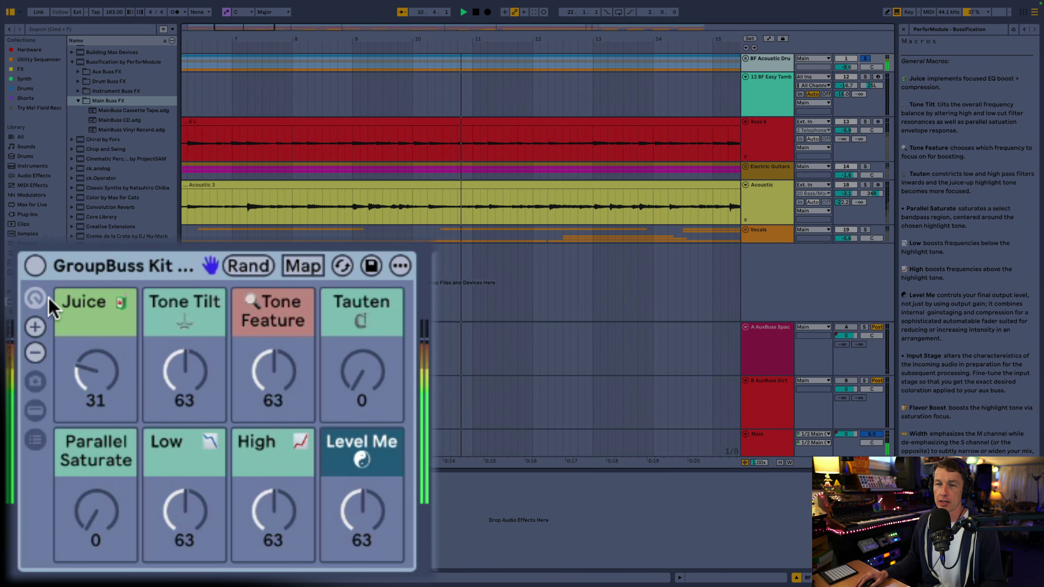
{"action": "left_click", "coordinate": [36, 266]}
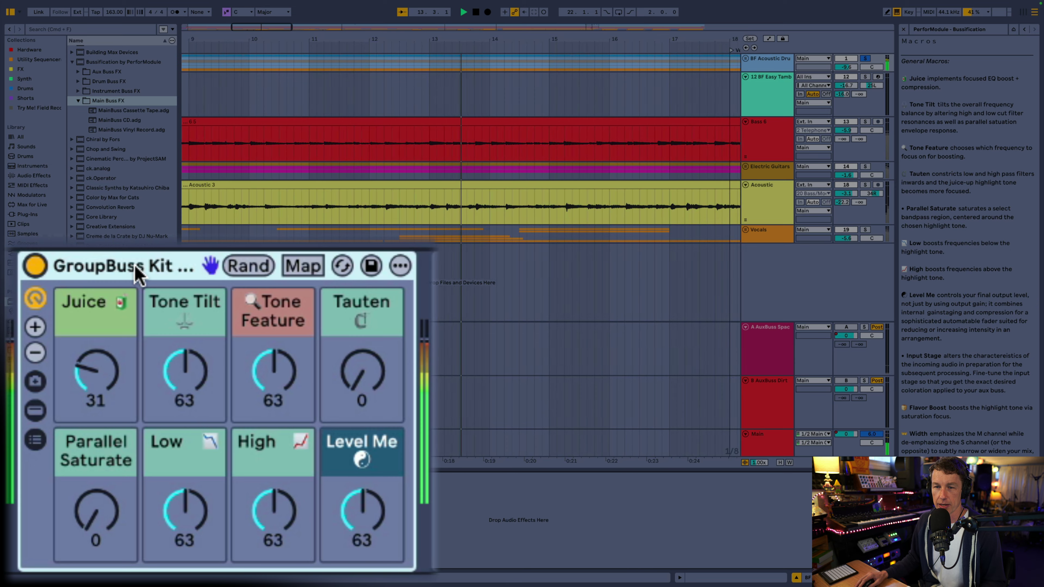
On the drum group's GroupBuss Kit rack, set Juice to 95, Tone Tilt to 88, Tone Feature to 91 and Tauten to 80.
{"action": "left_click_drag", "start_coordinate": [77, 378], "coordinate": [77, 301]}
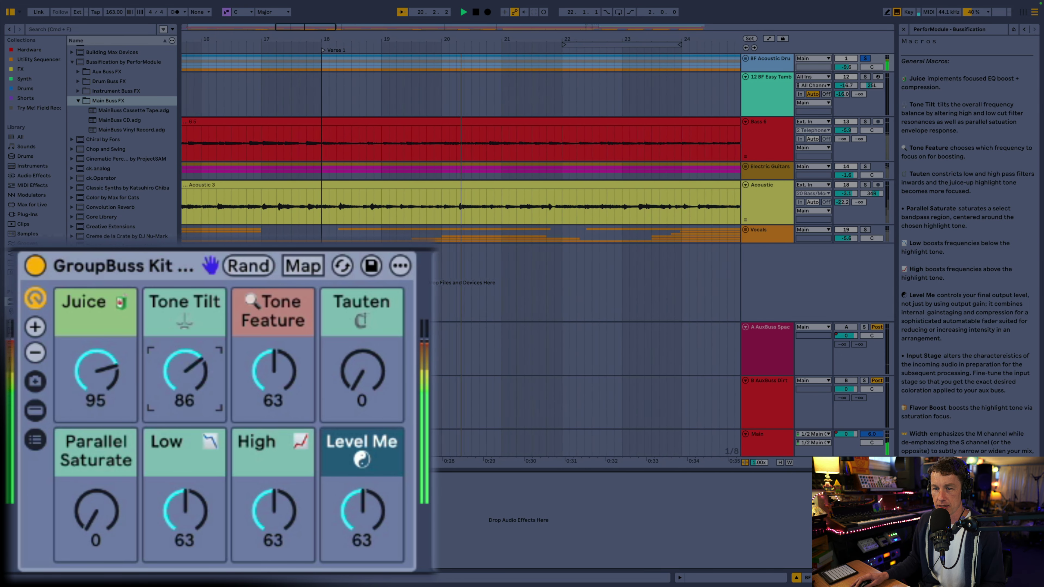
{"action": "mouse_move", "coordinate": [184, 370]}
{"action": "left_mouse_down"}
{"action": "mouse_move", "coordinate": [184, 411]}
{"action": "mouse_move", "coordinate": [184, 374]}
{"action": "left_mouse_up"}
{"action": "left_click_drag", "start_coordinate": [273, 373], "coordinate": [274, 361]}
{"action": "left_click_drag", "start_coordinate": [359, 373], "coordinate": [360, 340]}
Try a strong Parallel Saturate amount of 93 on the drum rack, and settle it at 71.
{"action": "left_click", "coordinate": [135, 478]}
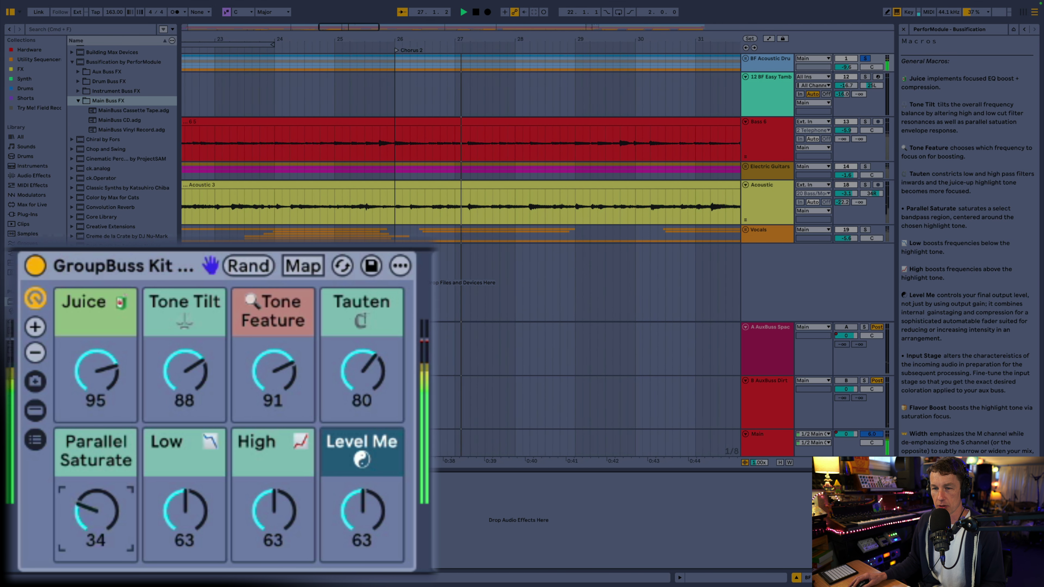
{"action": "left_click_drag", "start_coordinate": [135, 463], "coordinate": [135, 449]}
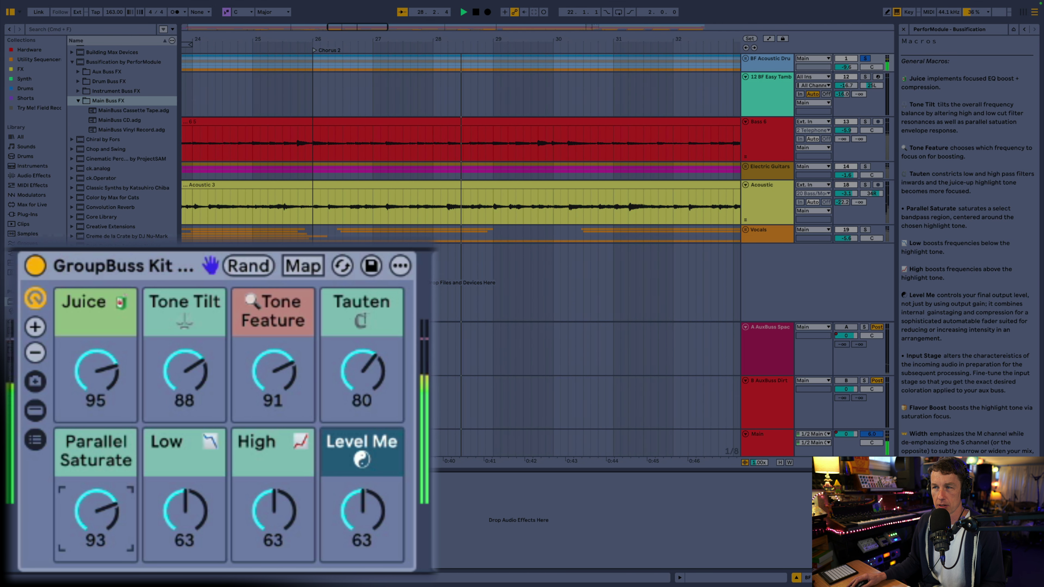
{"action": "left_click_drag", "start_coordinate": [135, 438], "coordinate": [136, 441]}
Readjust the drum rack's tone by lowering Tone Tilt to 67 and Tone Feature to 49.
{"action": "left_click", "coordinate": [290, 381]}
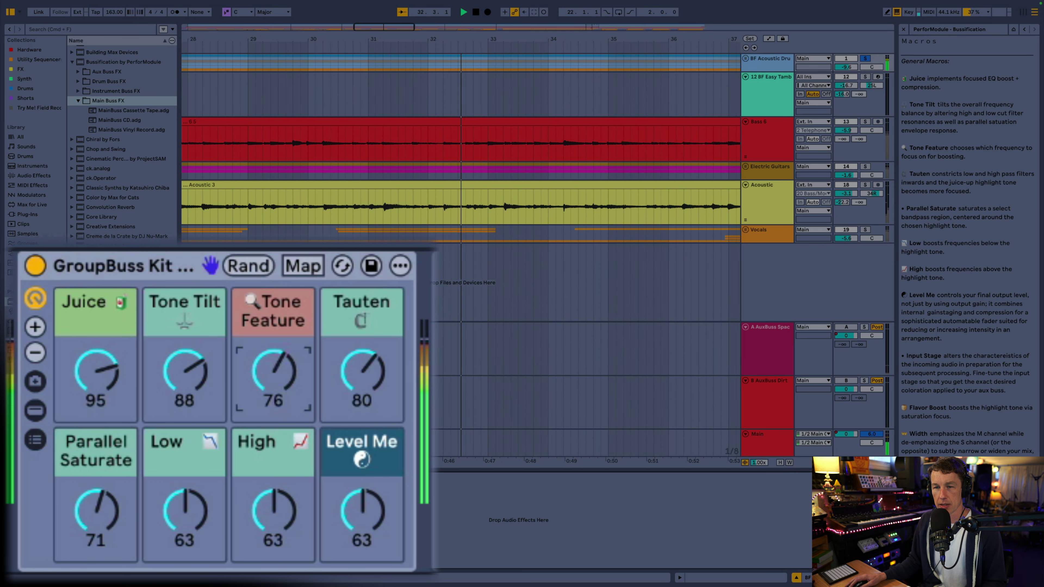
{"action": "left_click_drag", "start_coordinate": [290, 380], "coordinate": [290, 379]}
{"action": "left_click", "coordinate": [217, 380]}
{"action": "left_click_drag", "start_coordinate": [217, 380], "coordinate": [196, 380]}
{"action": "left_click", "coordinate": [290, 381]}
{"action": "left_click_drag", "start_coordinate": [290, 380], "coordinate": [290, 402]}
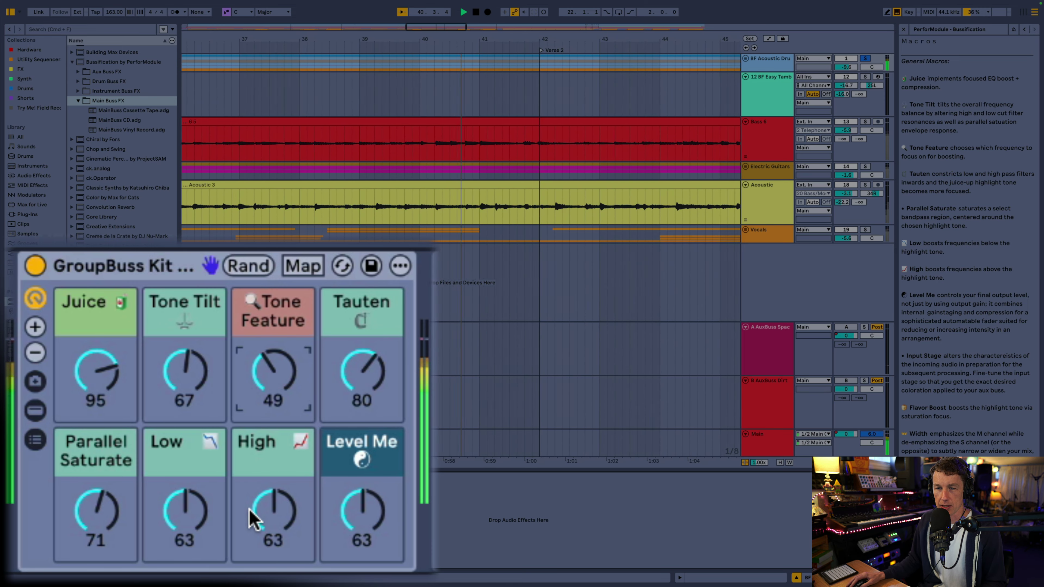
Raise the drum rack's High to 90 and sweep Level Me between low and high values, settling at 98.
{"action": "left_click", "coordinate": [275, 519]}
{"action": "left_click_drag", "start_coordinate": [274, 519], "coordinate": [274, 508]}
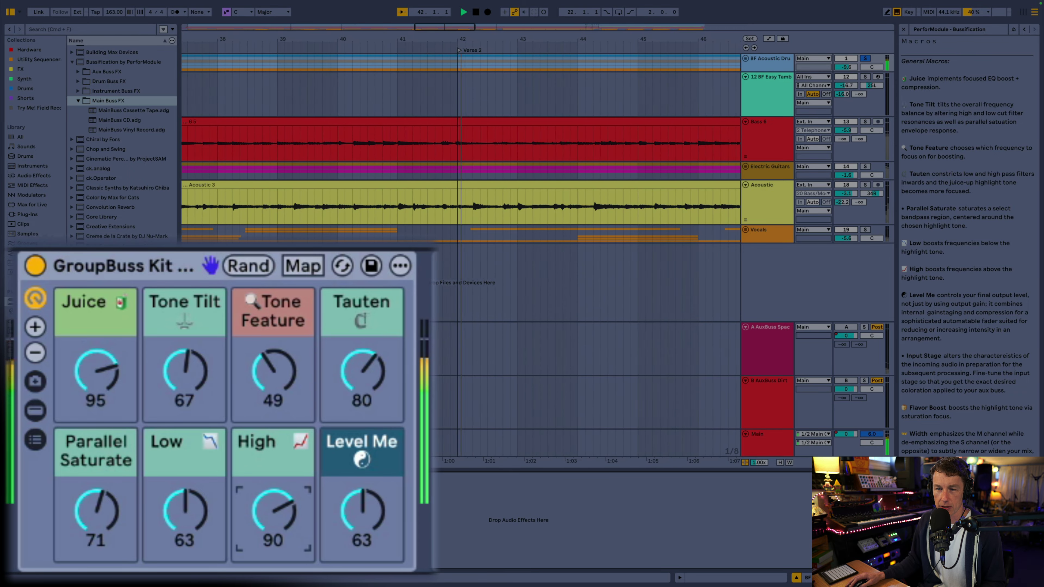
{"action": "left_click_drag", "start_coordinate": [347, 508], "coordinate": [347, 493]}
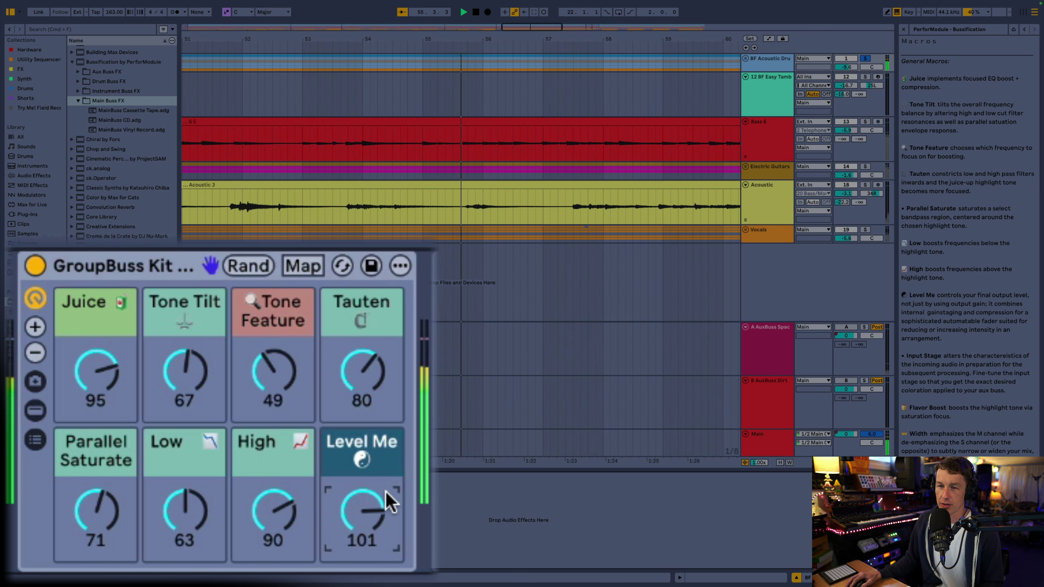
{"action": "left_click_drag", "start_coordinate": [390, 502], "coordinate": [389, 568]}
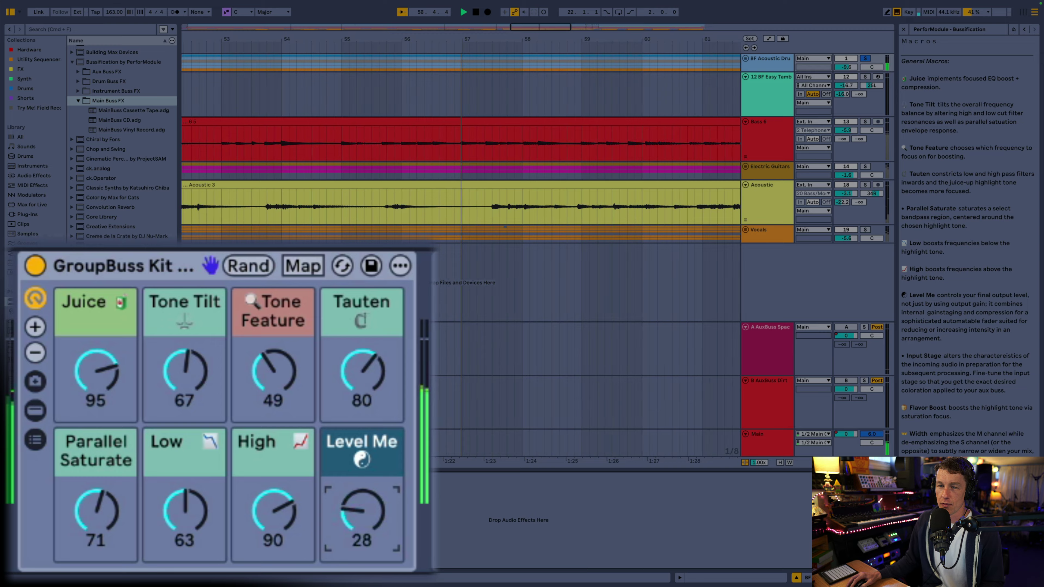
{"action": "mouse_move", "coordinate": [362, 510]}
{"action": "left_mouse_down"}
{"action": "mouse_move", "coordinate": [362, 522]}
{"action": "mouse_move", "coordinate": [362, 487]}
{"action": "mouse_move", "coordinate": [361, 499]}
{"action": "left_mouse_up"}
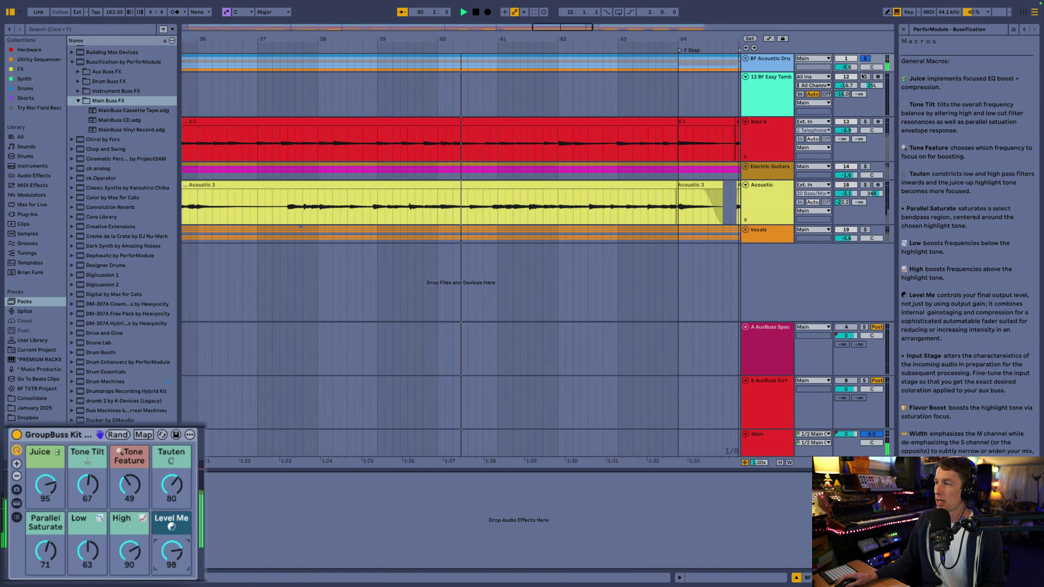
Solo the tambourine track and enable its GroupBuss Kit rack.
{"action": "left_click", "coordinate": [866, 77]}
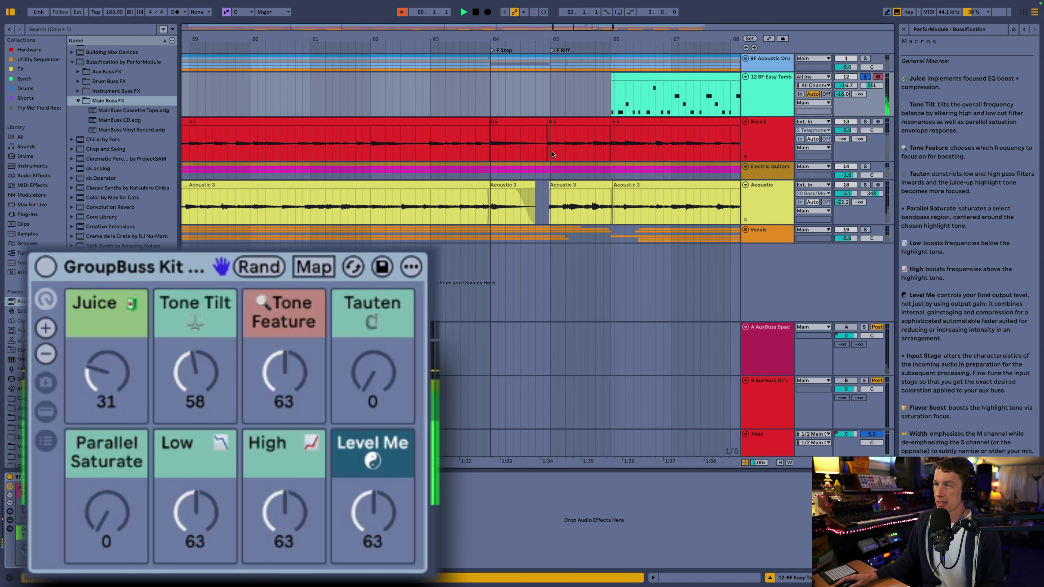
{"action": "left_click", "coordinate": [49, 267]}
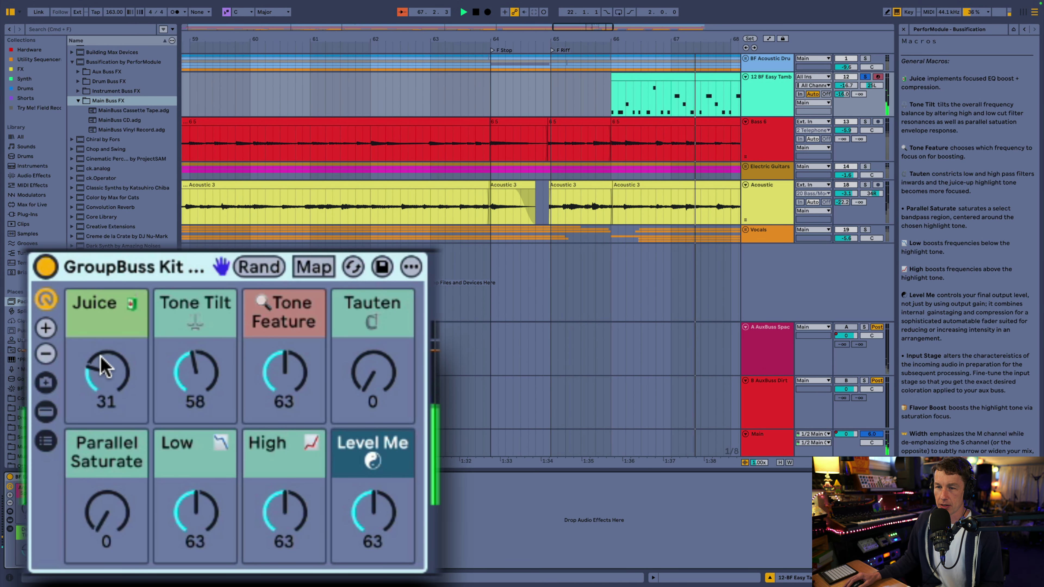
Set the tambourine rack's Juice to 62, Tone Tilt 88, Tone Feature 97, Tauten 74, Parallel Saturate 67, High 81 and Level Me 94.
{"action": "left_click_drag", "start_coordinate": [100, 361], "coordinate": [147, 355]}
{"action": "left_click_drag", "start_coordinate": [210, 369], "coordinate": [233, 364]}
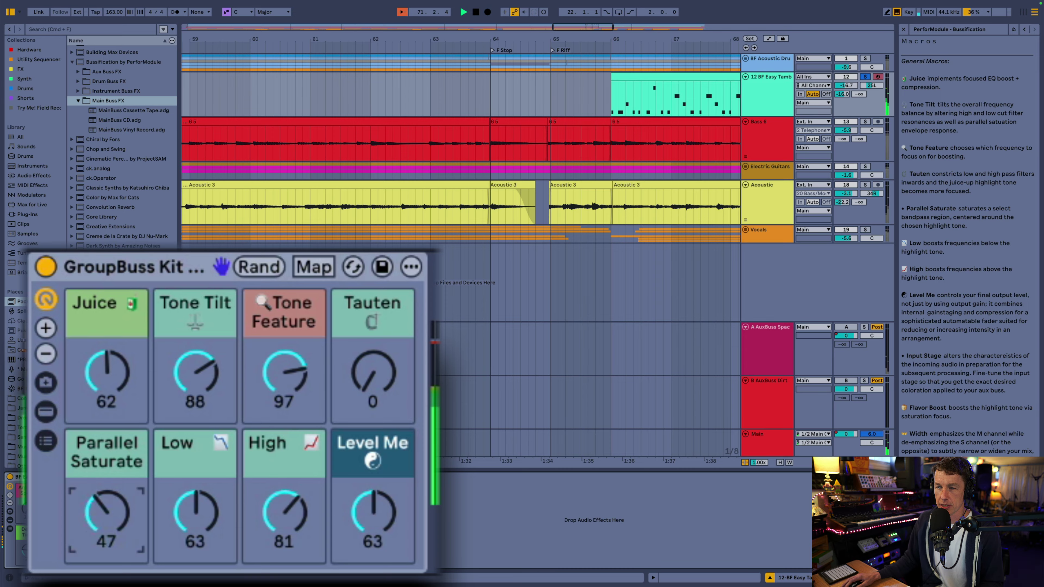
{"action": "left_click_drag", "start_coordinate": [373, 372], "coordinate": [374, 362]}
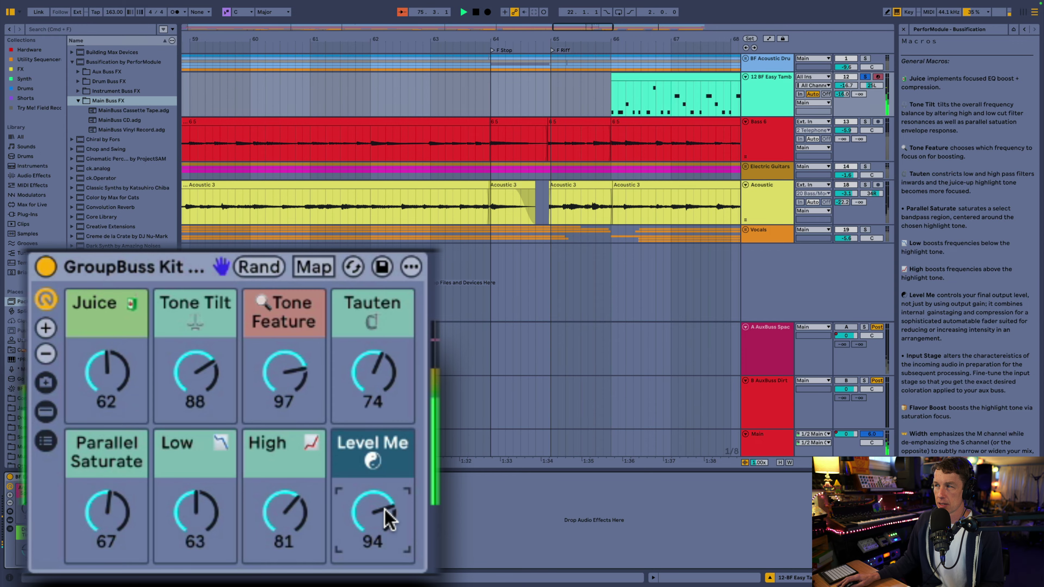
Solo the acoustic drums group together with the tambourine to hear both processed tracks.
{"action": "left_click", "coordinate": [865, 58]}
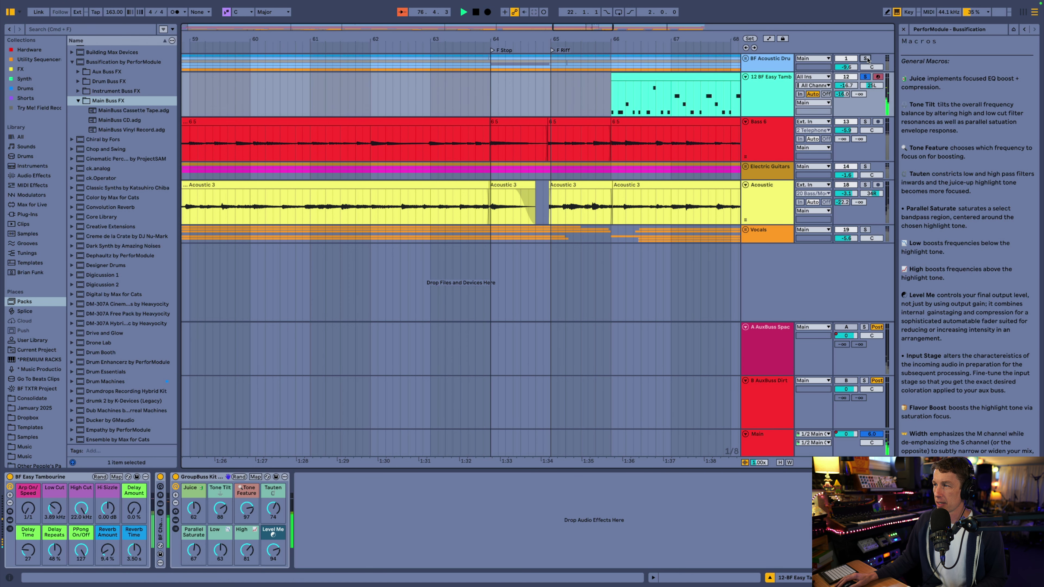
{"action": "scroll", "coordinate": [668, 73], "scroll_direction": "right", "scroll_amount": 5}
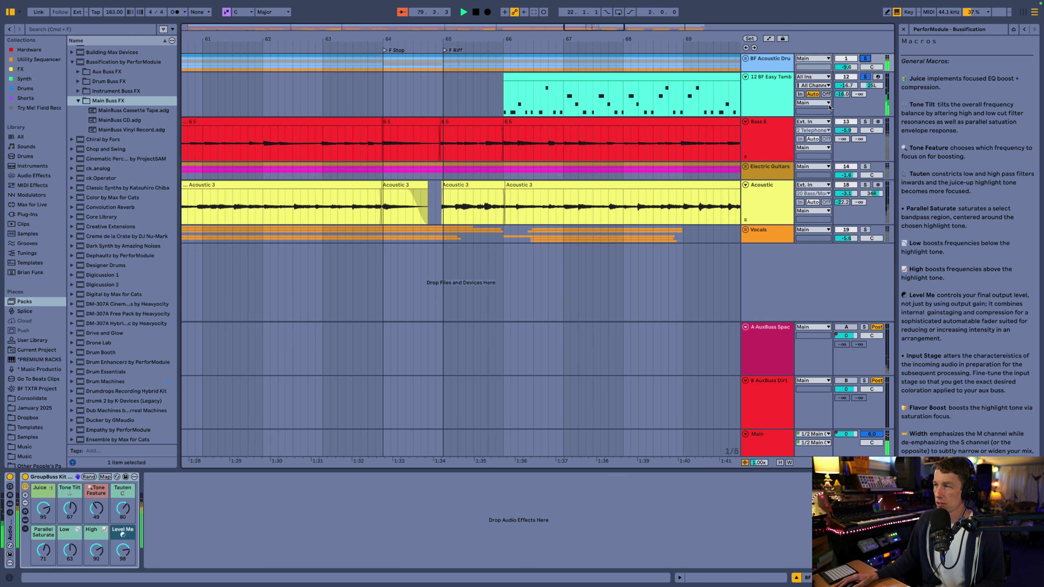
Solo the bass track, restart playback from the beginning of the song and enable the GroupBuss Bass rack.
{"action": "left_click", "coordinate": [866, 122]}
{"action": "key", "text": "space"}
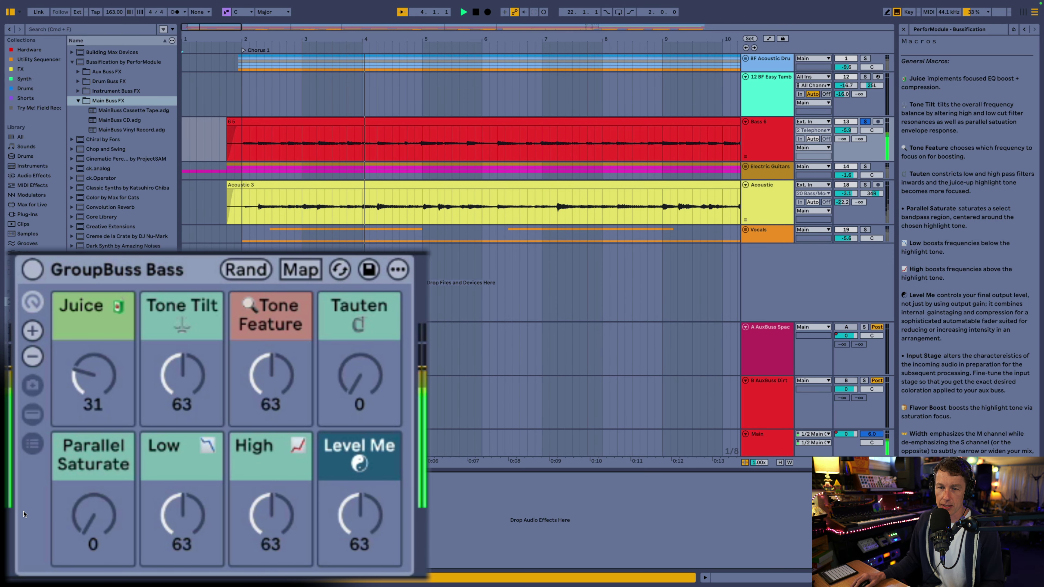
{"action": "left_click", "coordinate": [33, 270]}
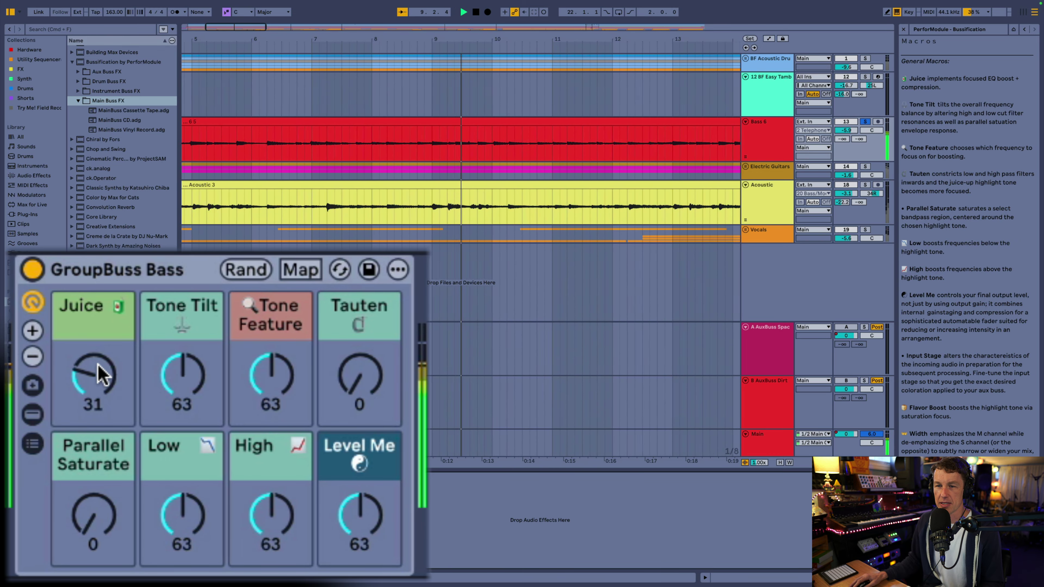
On the GroupBuss Bass rack, set Juice to 93 and Tone Feature to 86, and raise Tauten, Parallel Saturate and Level Me.
{"action": "left_click_drag", "start_coordinate": [81, 373], "coordinate": [117, 327]}
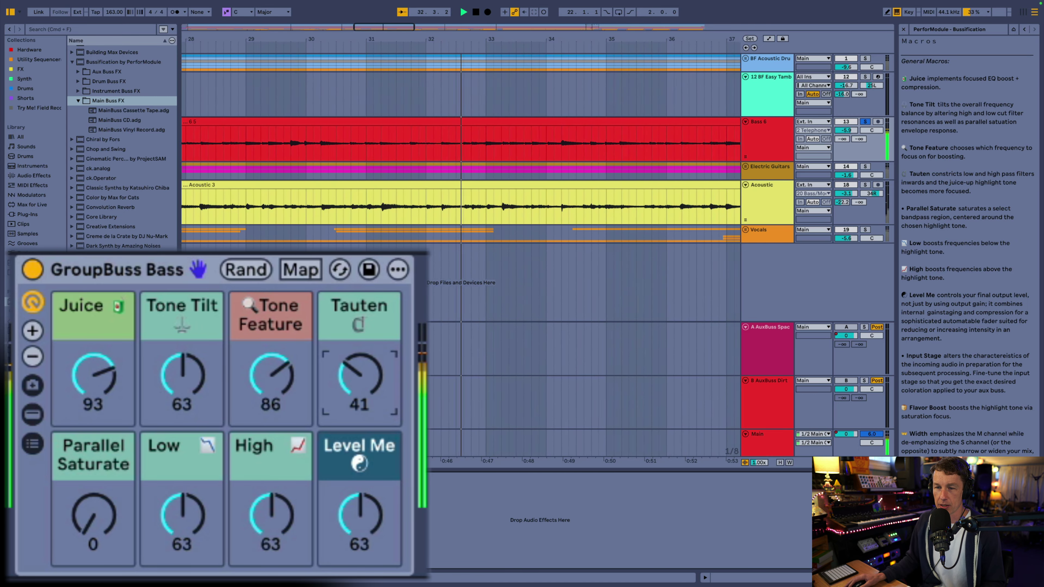
{"action": "left_click_drag", "start_coordinate": [344, 393], "coordinate": [345, 396]}
{"action": "left_click_drag", "start_coordinate": [94, 522], "coordinate": [94, 484]}
{"action": "left_click_drag", "start_coordinate": [389, 525], "coordinate": [389, 504]}
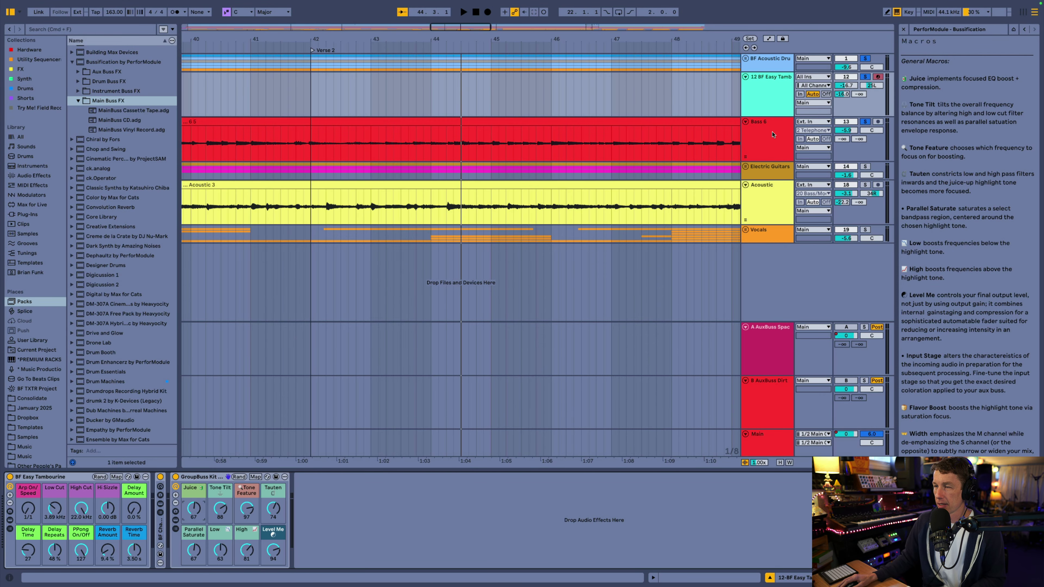
On the bass track's GroupBuss Bass rack, set Tone Tilt to 82 and Low to 75.
{"action": "left_click", "coordinate": [773, 135]}
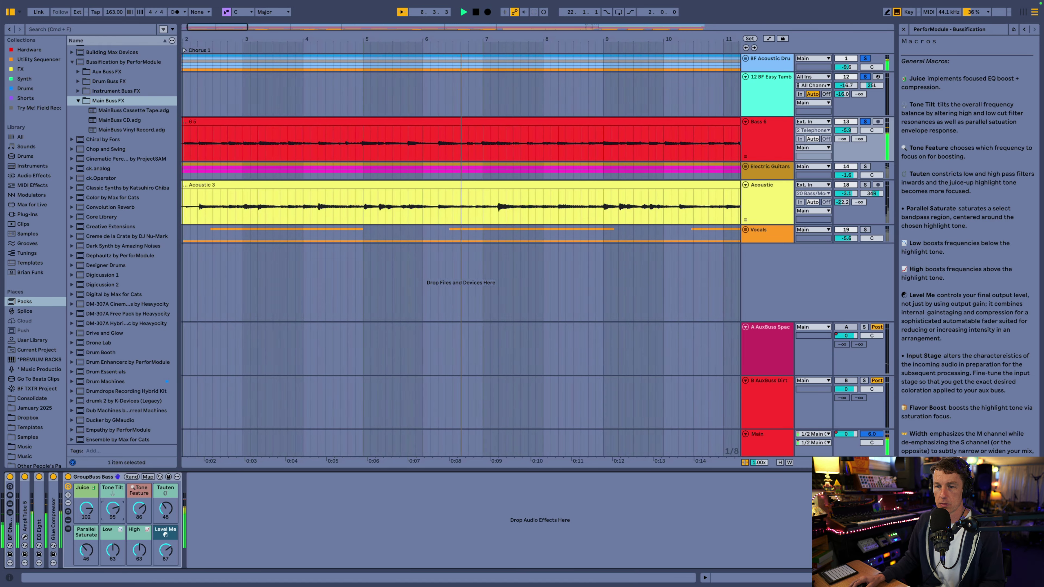
{"action": "mouse_move", "coordinate": [112, 550]}
{"action": "left_mouse_down"}
{"action": "mouse_move", "coordinate": [112, 535]}
{"action": "mouse_move", "coordinate": [114, 555]}
{"action": "left_mouse_up"}
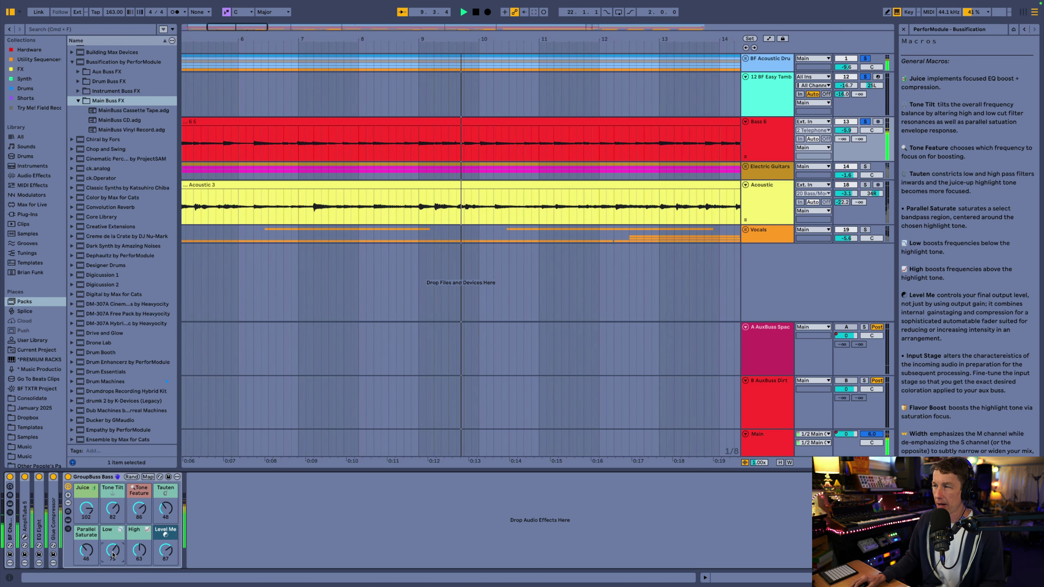
Solo the Electric Guitars group, expand it to show its guitar tracks, and enable its GroupBuss Strummed rack.
{"action": "left_click", "coordinate": [866, 167]}
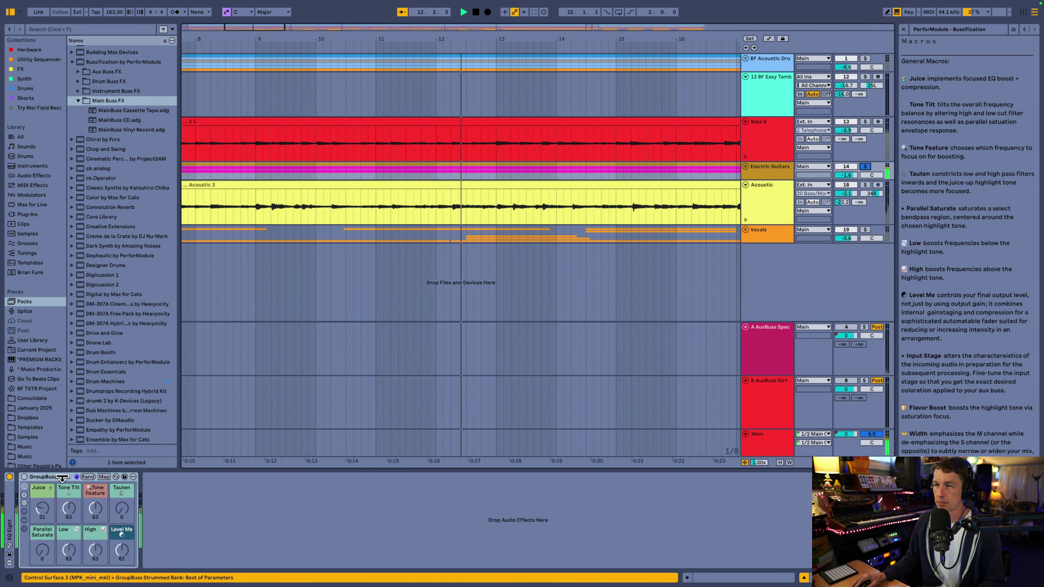
{"action": "left_click", "coordinate": [746, 166]}
{"action": "scroll", "coordinate": [769, 259], "scroll_direction": "down", "scroll_amount": 5}
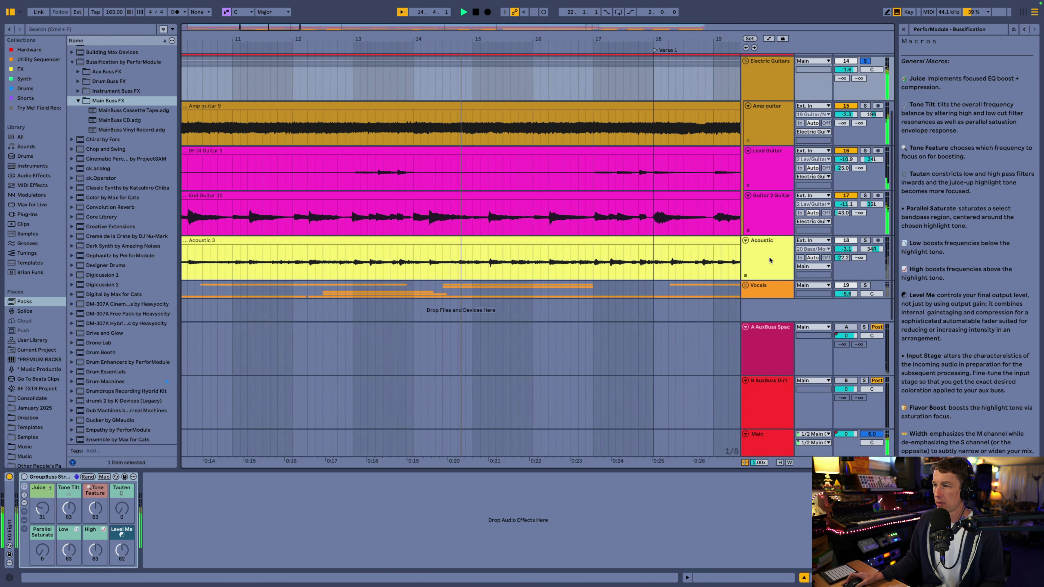
{"action": "scroll", "coordinate": [382, 288], "scroll_direction": "up", "scroll_amount": 2}
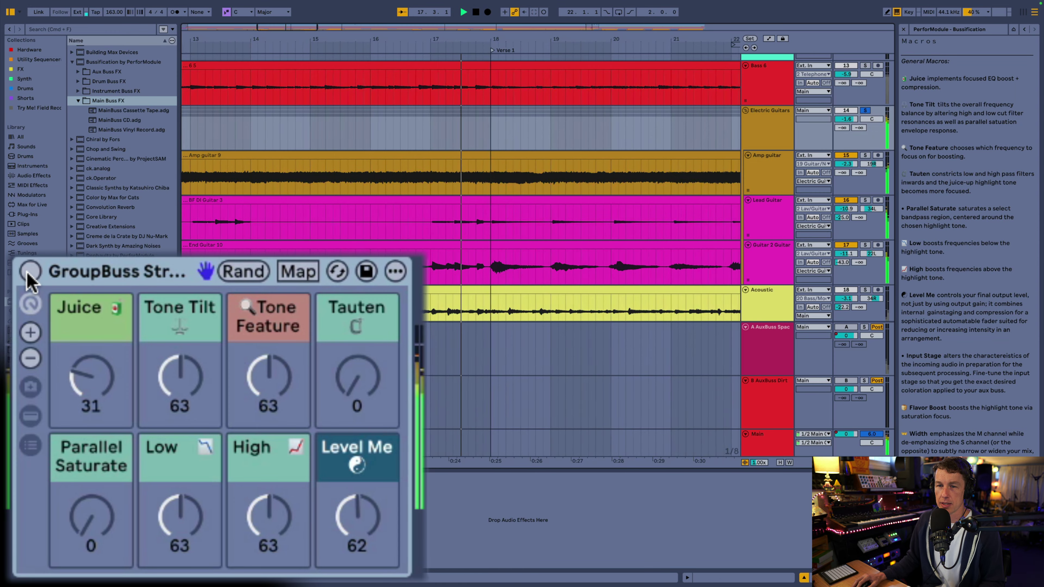
{"action": "left_click", "coordinate": [29, 272]}
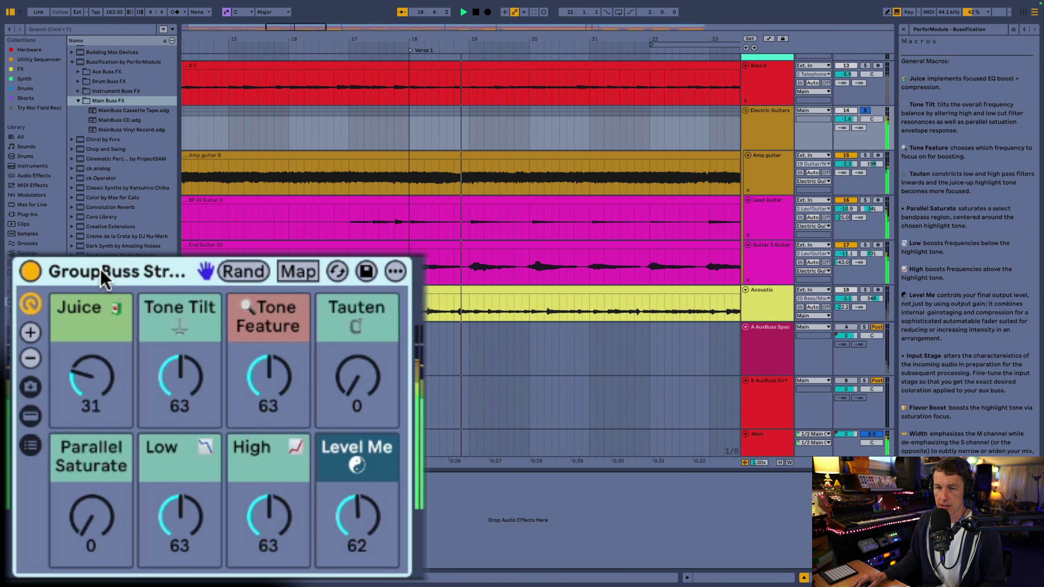
On the electric guitars' GroupBuss rack, set Juice to 56, Parallel Saturate to 48, Tauten to 48 and Level Me to 74.
{"action": "left_click_drag", "start_coordinate": [108, 377], "coordinate": [108, 368]}
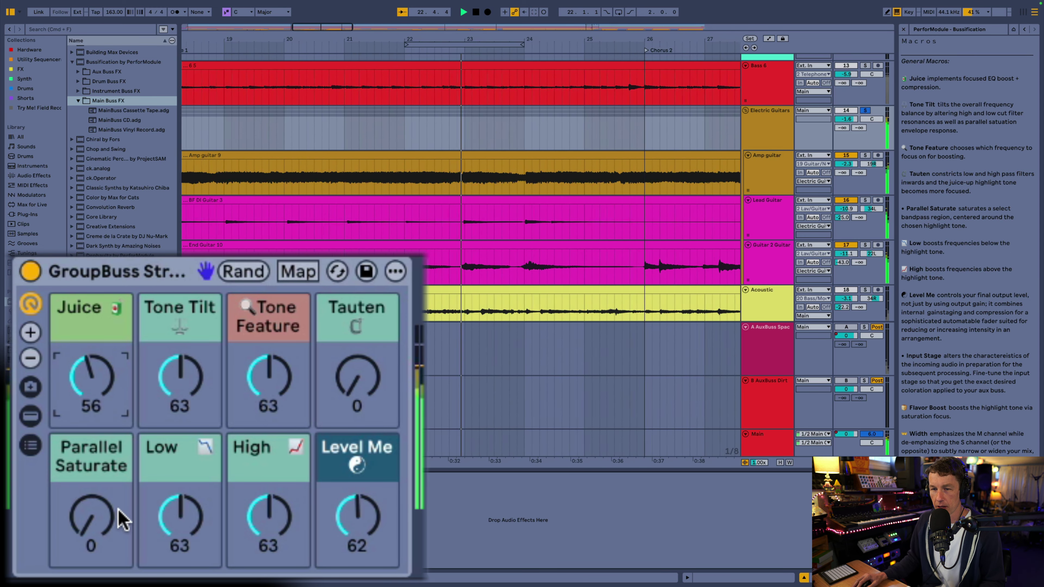
{"action": "left_click_drag", "start_coordinate": [89, 518], "coordinate": [88, 491]}
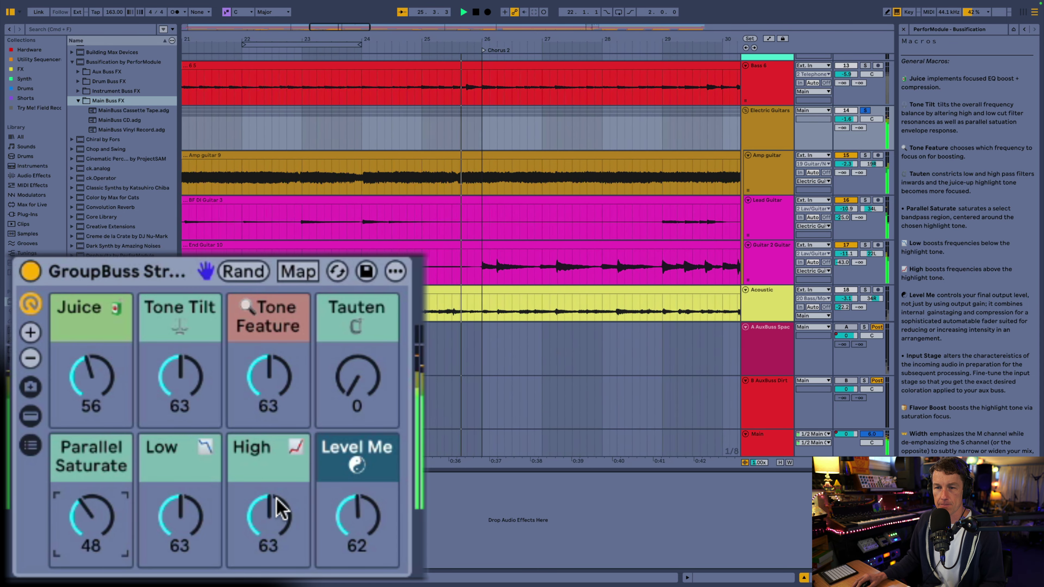
{"action": "left_click_drag", "start_coordinate": [354, 404], "coordinate": [354, 376]}
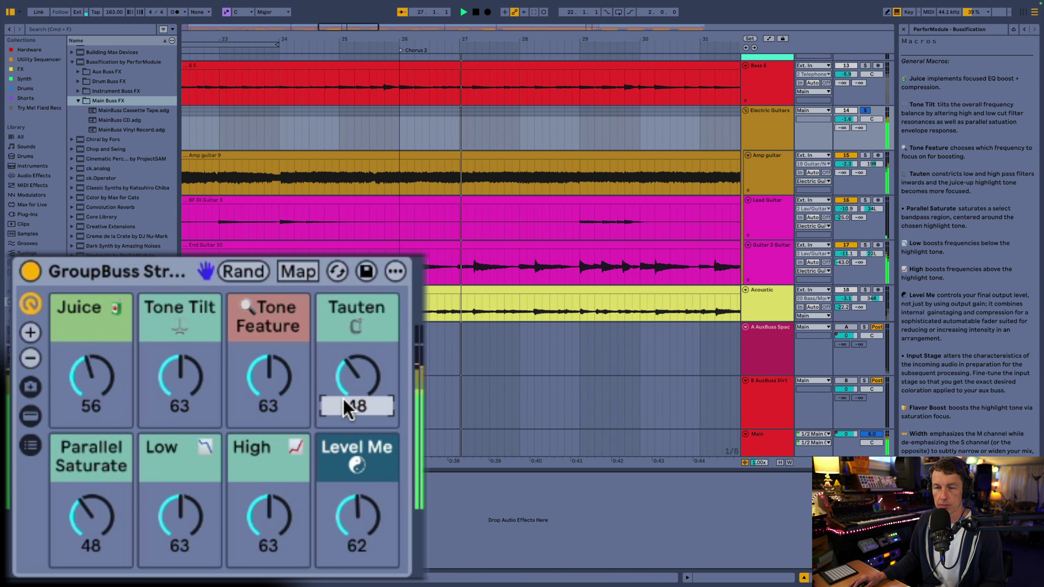
{"action": "left_click_drag", "start_coordinate": [356, 514], "coordinate": [357, 500]}
Solo the tambourine and bass together with the electric guitars to hear the processed tracks combined.
{"action": "scroll", "coordinate": [855, 123], "scroll_direction": "up", "scroll_amount": 3}
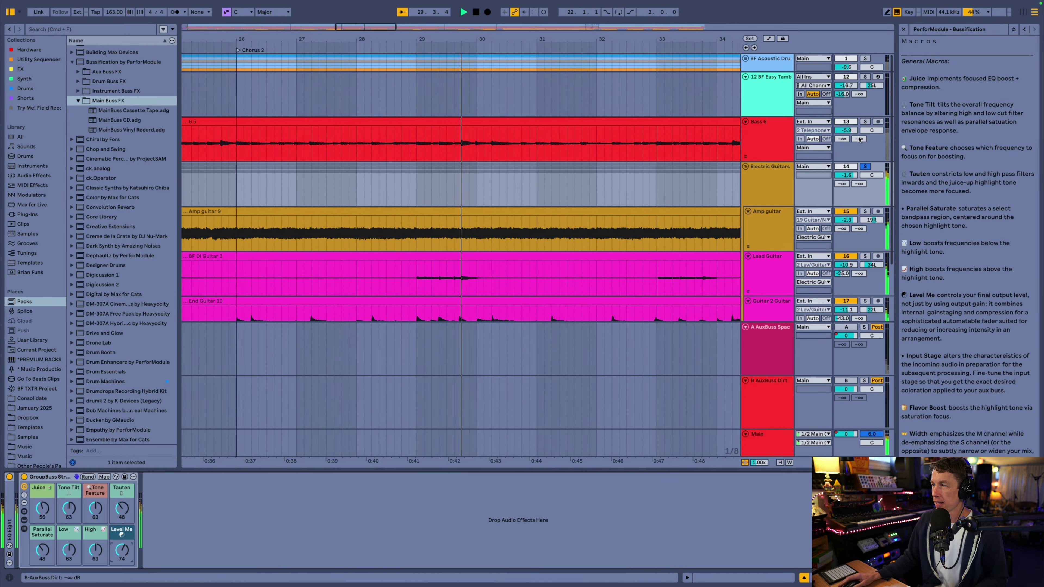
{"action": "left_click", "coordinate": [865, 77]}
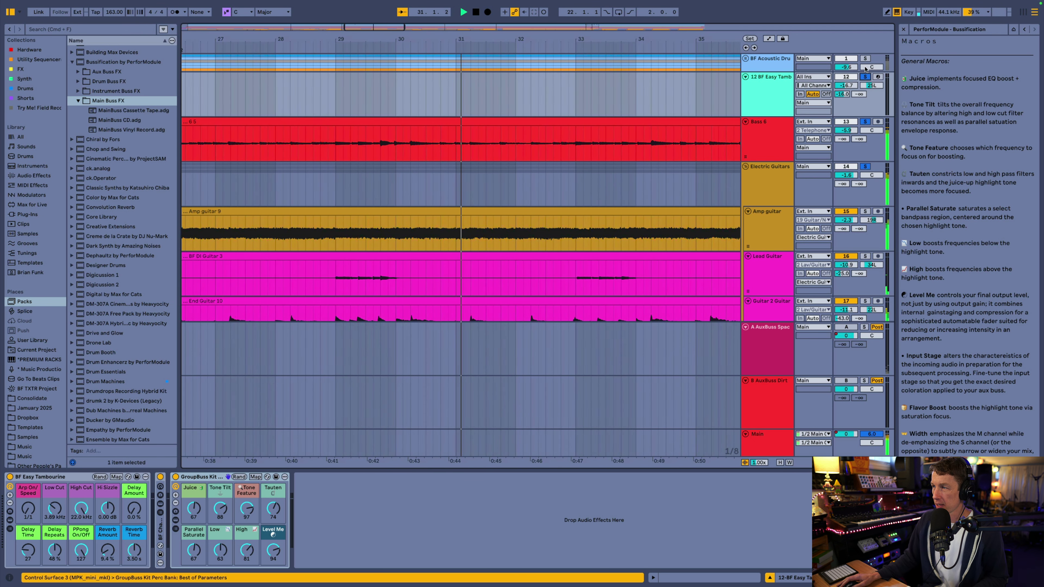
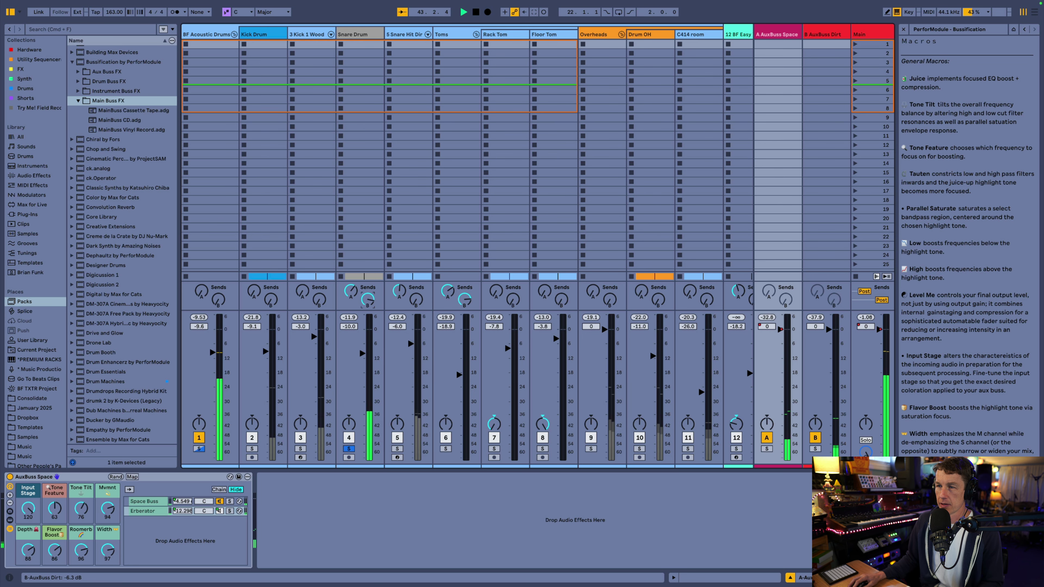
Select the AuxBuss Dirt return track and set its rack's Input Stage to 91.
{"action": "left_click", "coordinate": [832, 34]}
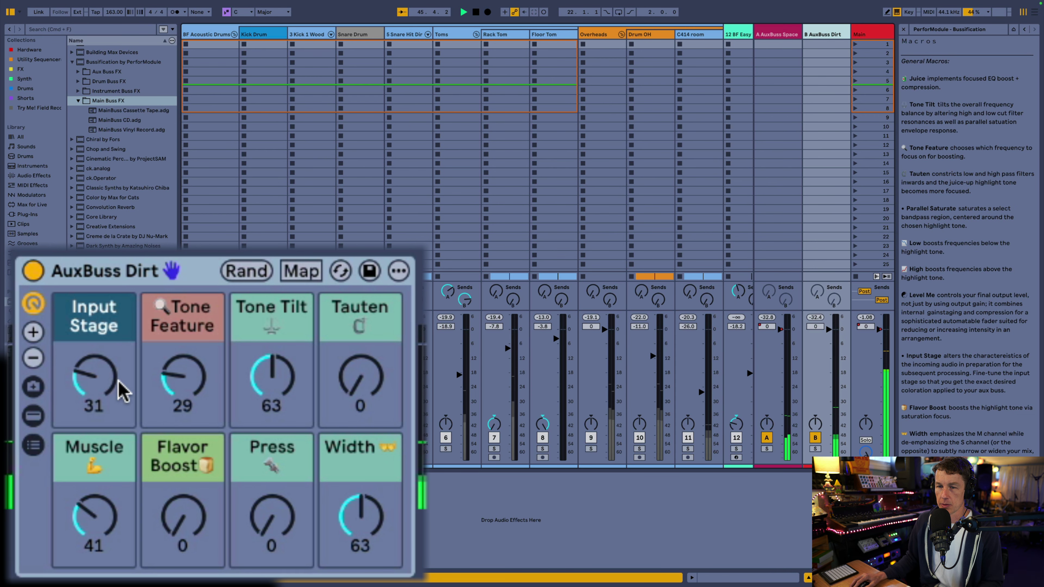
{"action": "left_click_drag", "start_coordinate": [119, 382], "coordinate": [119, 332]}
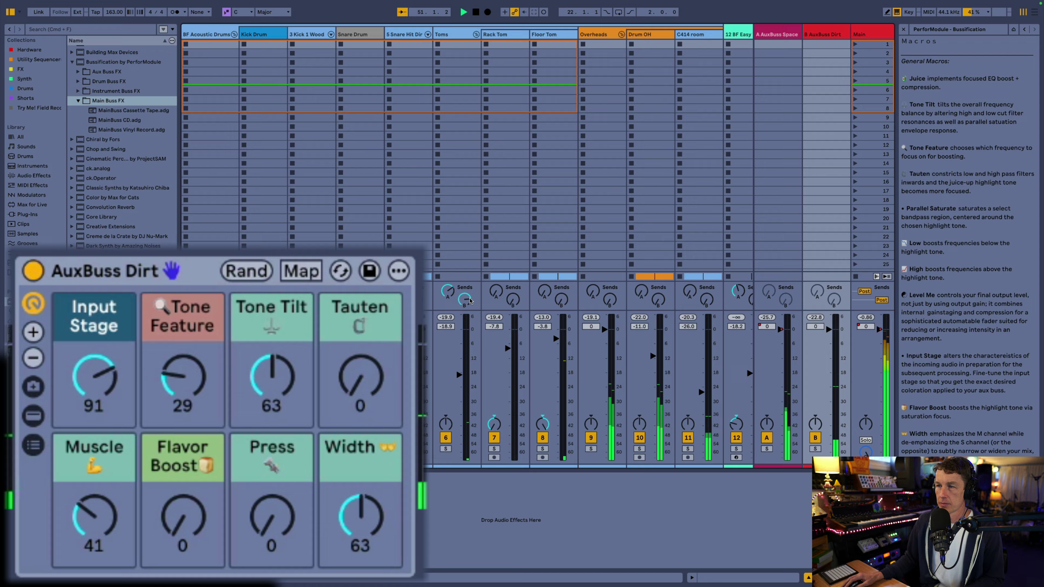
Examine the mixer's send levels from drums through vocals, and display the AuxBuss Space return's rack.
{"action": "scroll", "coordinate": [562, 221], "scroll_direction": "right", "scroll_amount": 10}
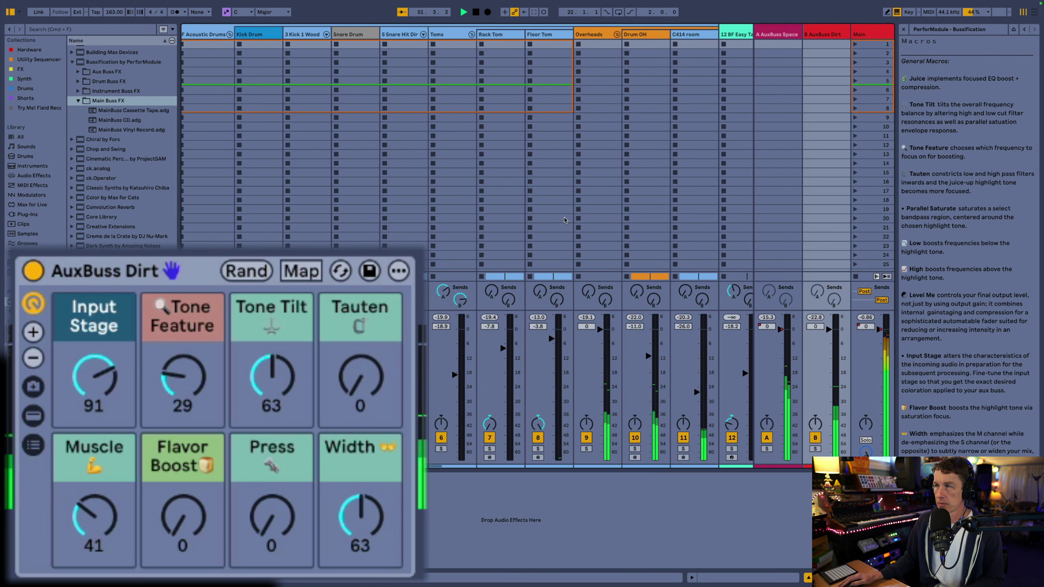
{"action": "scroll", "coordinate": [562, 221], "scroll_direction": "right", "scroll_amount": 6}
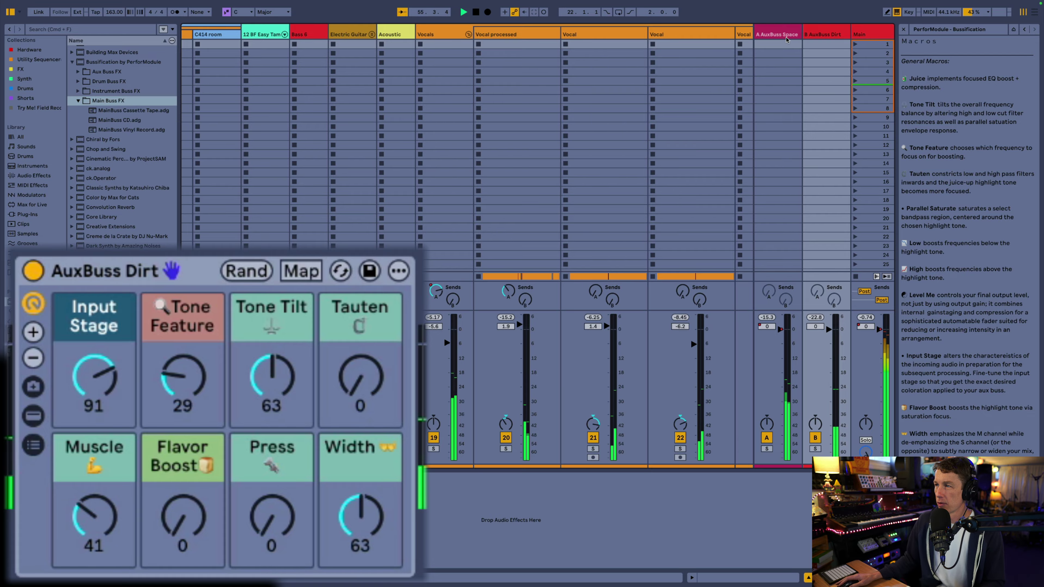
{"action": "left_click", "coordinate": [766, 219]}
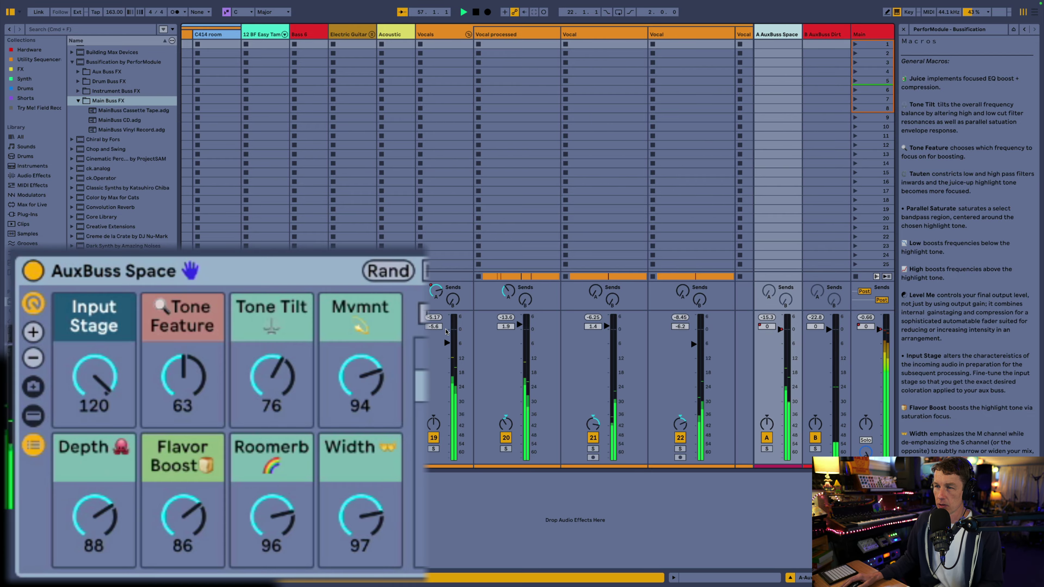
{"action": "scroll", "coordinate": [446, 331], "scroll_direction": "right", "scroll_amount": 5}
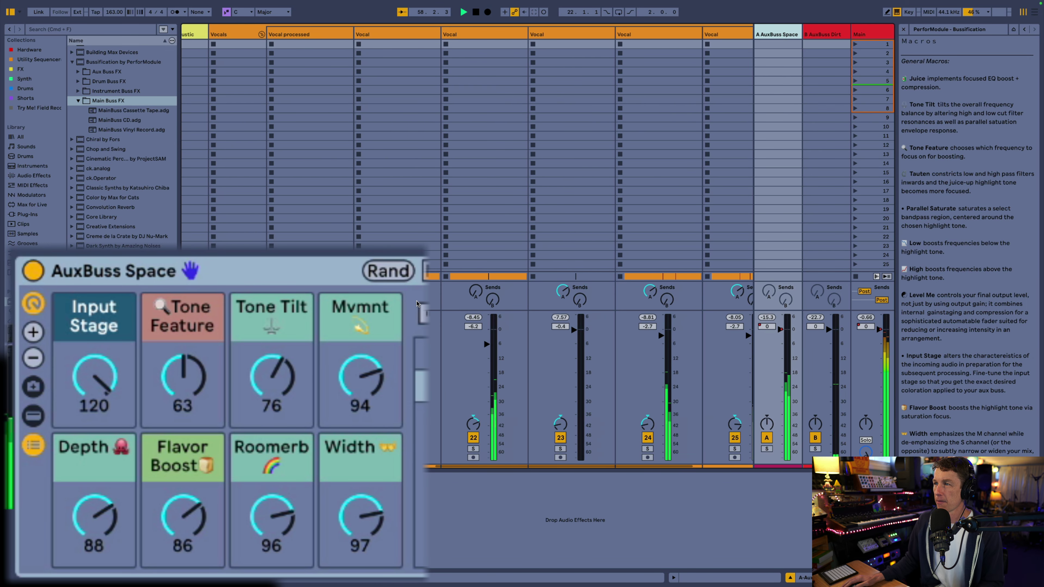
{"action": "scroll", "coordinate": [416, 304], "scroll_direction": "left", "scroll_amount": 3}
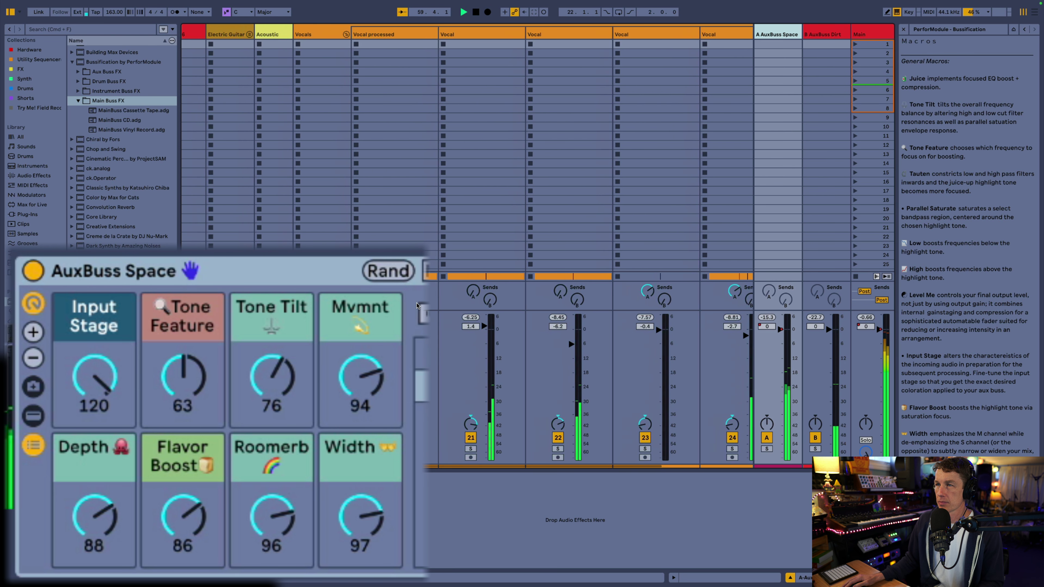
{"action": "scroll", "coordinate": [416, 303], "scroll_direction": "left", "scroll_amount": 15}
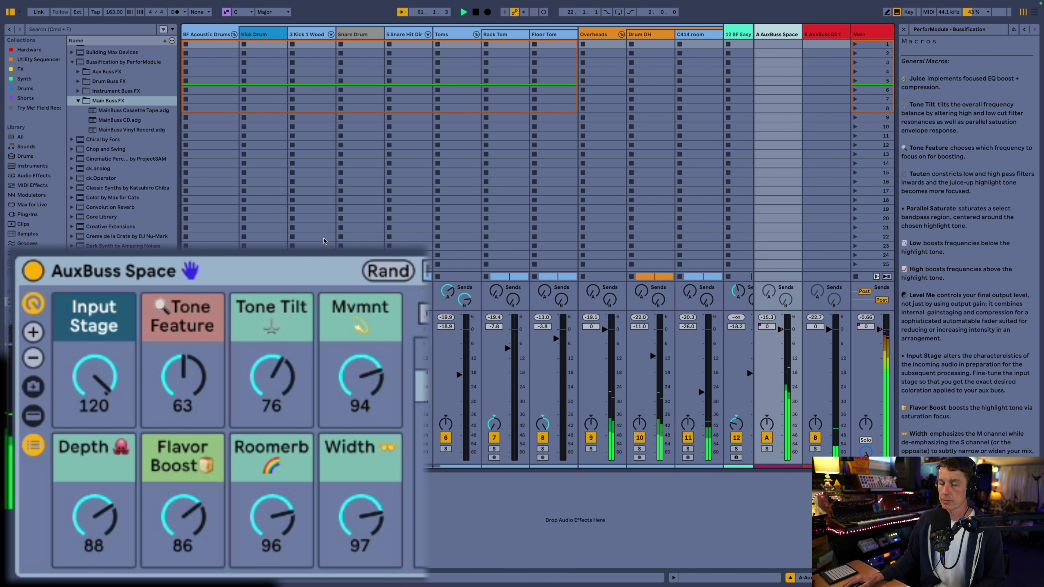
Switch to the Arrangement View and collapse the acoustic drums and vocals groups.
{"action": "key", "text": "Tab"}
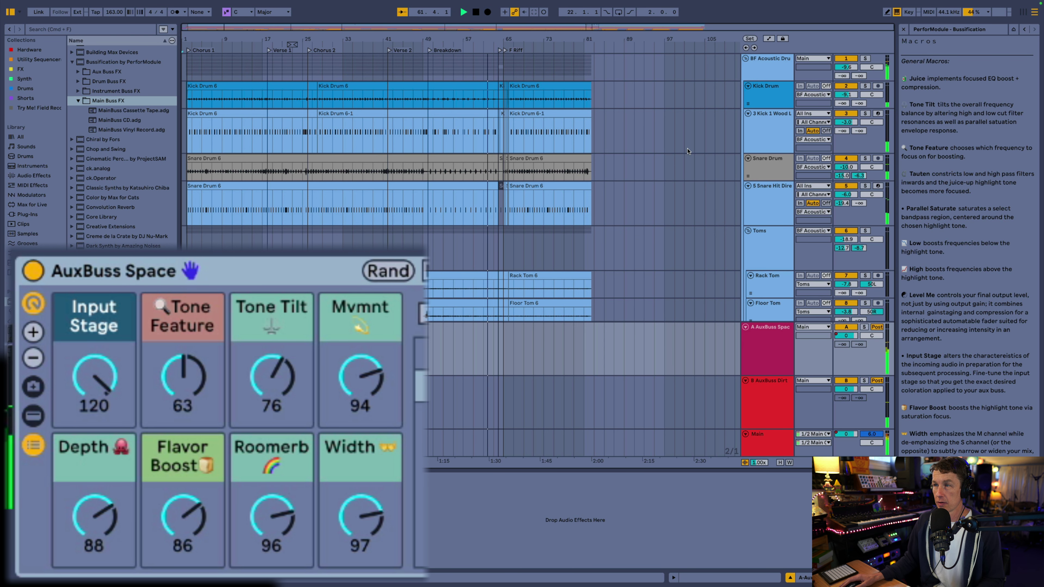
{"action": "left_click", "coordinate": [747, 59]}
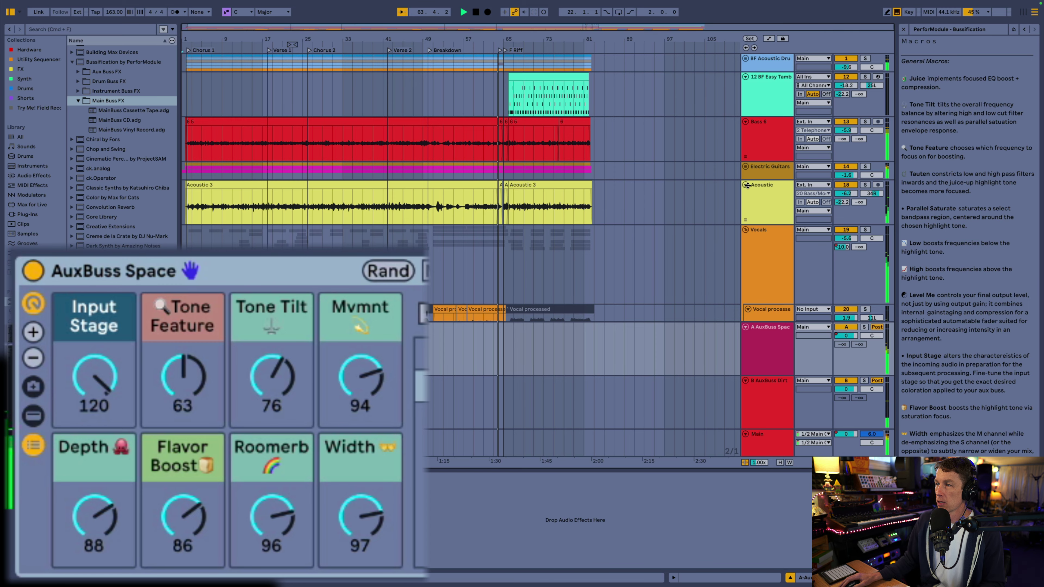
{"action": "left_click", "coordinate": [745, 231]}
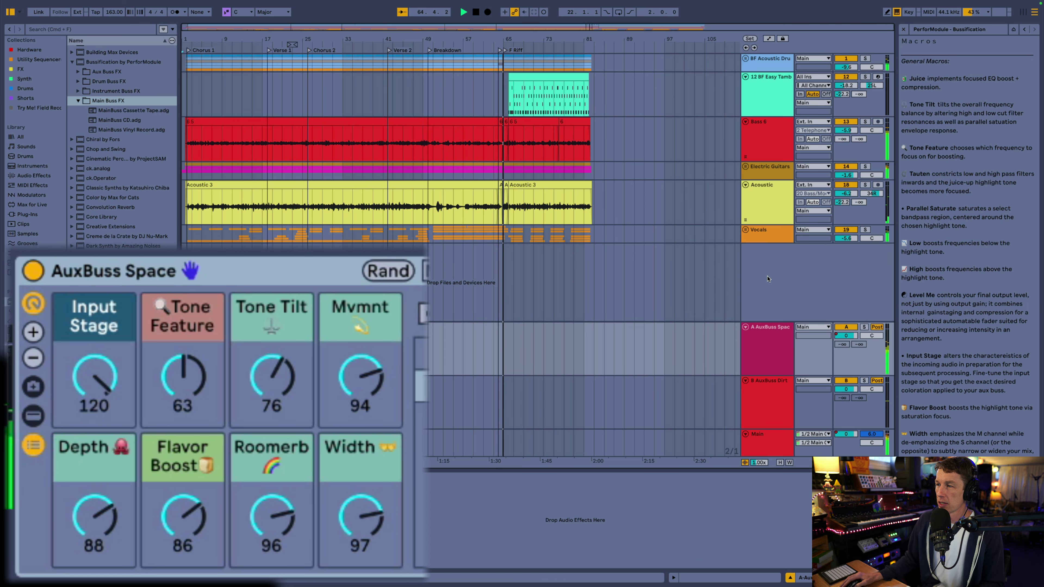
Select the Main track, enable its MainBuss Vinyl Record rack and play the song from the beginning.
{"action": "left_click", "coordinate": [758, 442]}
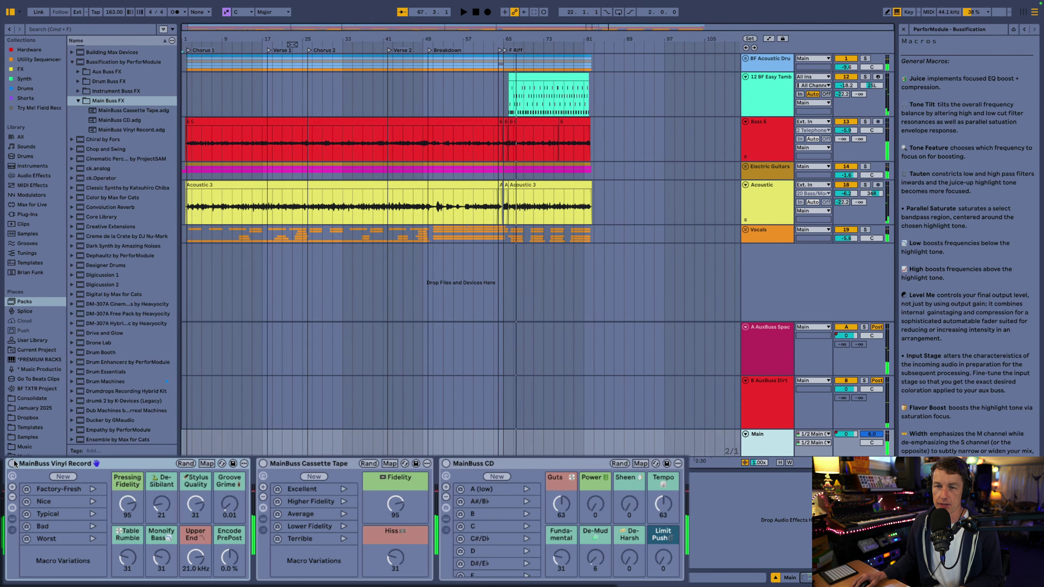
{"action": "left_click", "coordinate": [15, 442]}
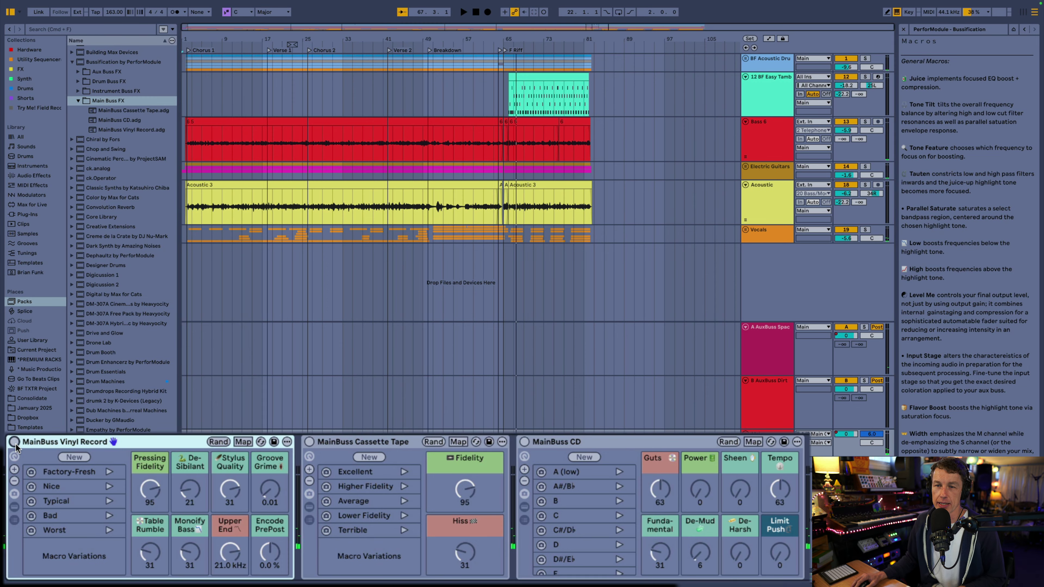
{"action": "left_click", "coordinate": [214, 53]}
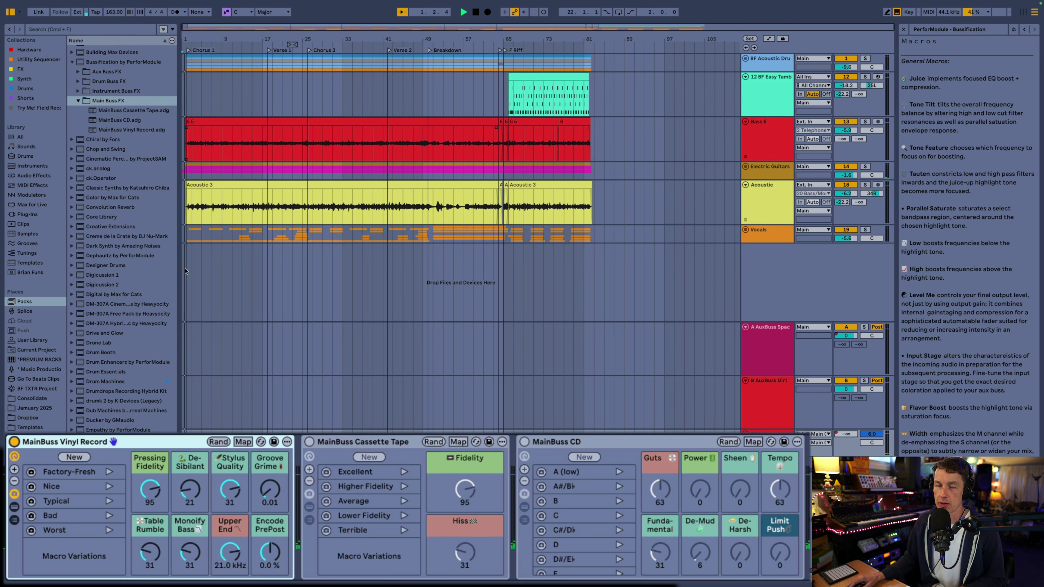
Audition the Vinyl Record variations Factory-Fresh, Nice, Typical, Bad and Worst in order, and return to Factory-Fresh.
{"action": "left_click", "coordinate": [109, 472]}
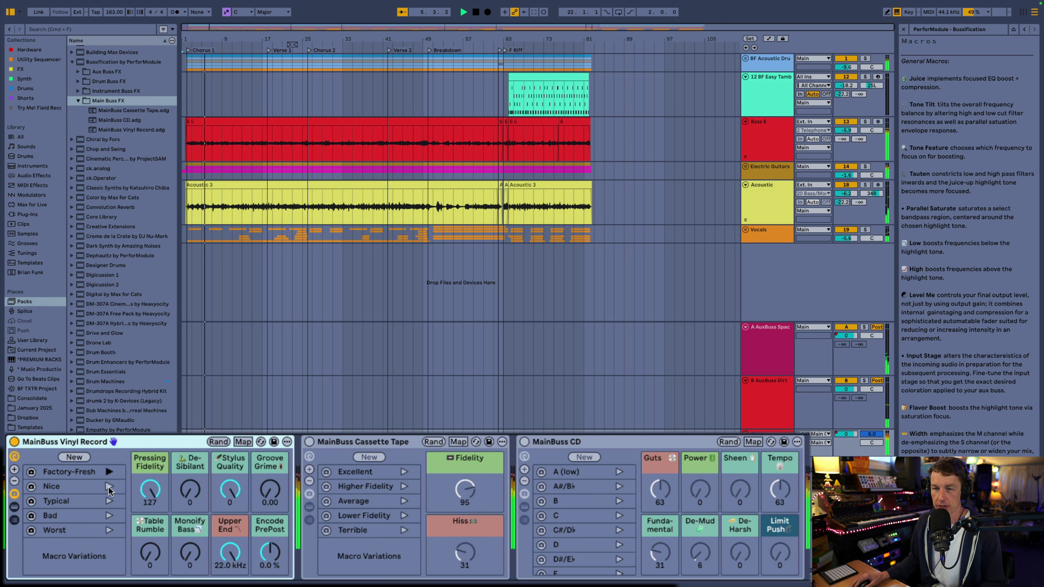
{"action": "left_click", "coordinate": [109, 487]}
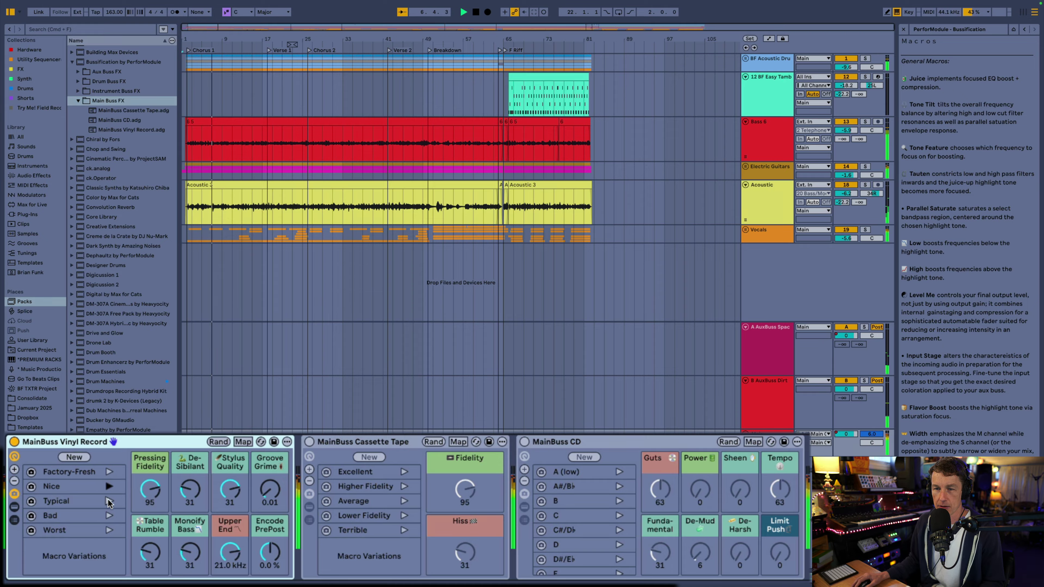
{"action": "left_click", "coordinate": [109, 501]}
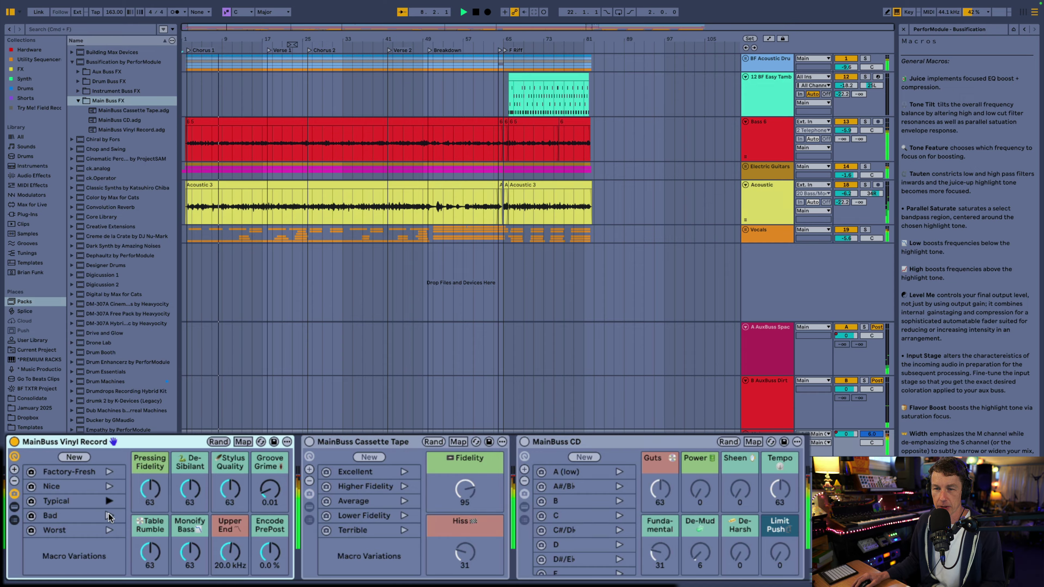
{"action": "left_click", "coordinate": [109, 516]}
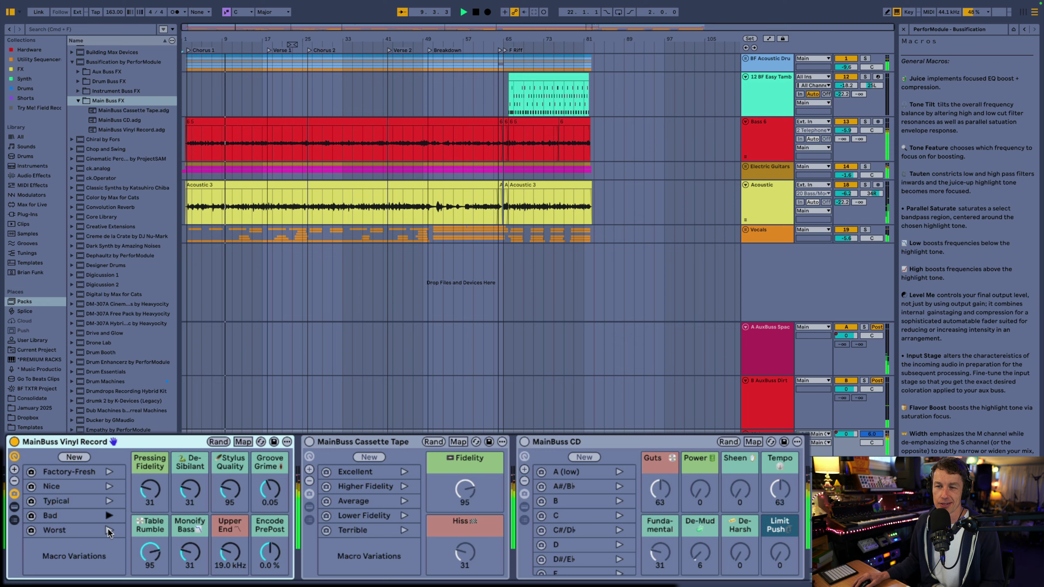
{"action": "left_click", "coordinate": [109, 530]}
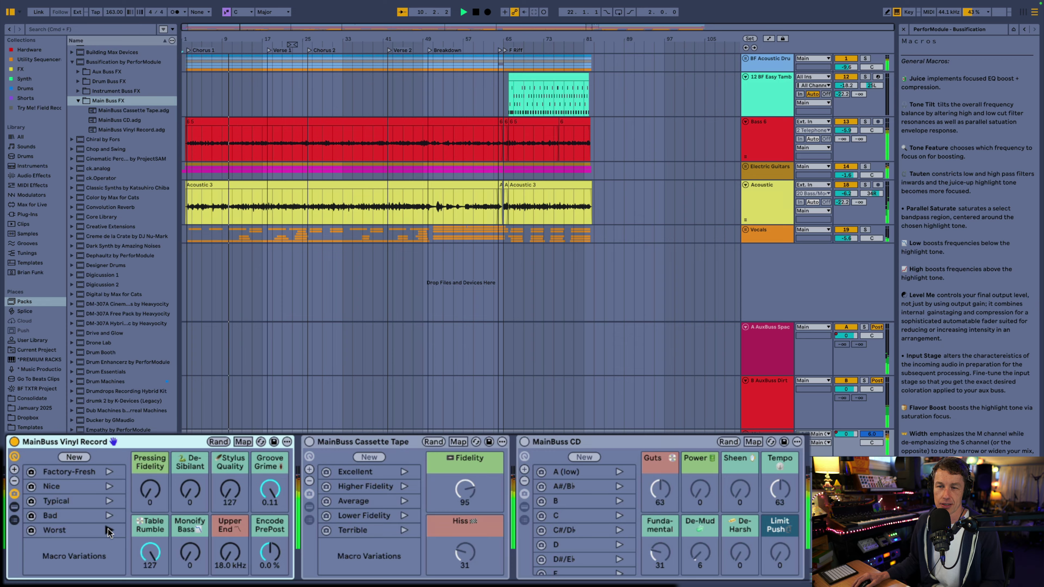
{"action": "left_click", "coordinate": [109, 472]}
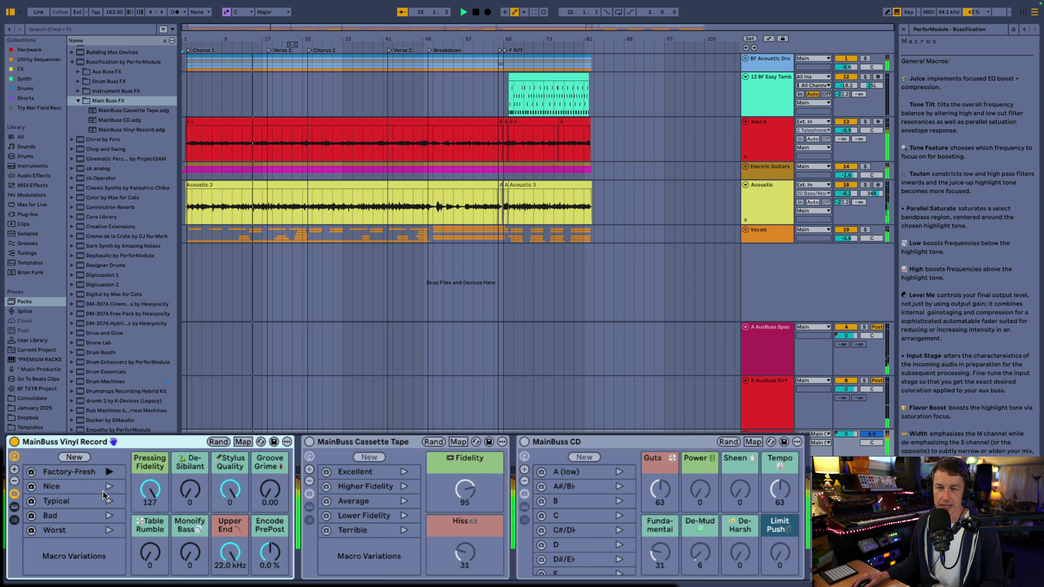
Bypass the Vinyl Record rack, enable the MainBuss Cassette Tape rack and load its Excellent variation.
{"action": "left_click", "coordinate": [14, 442]}
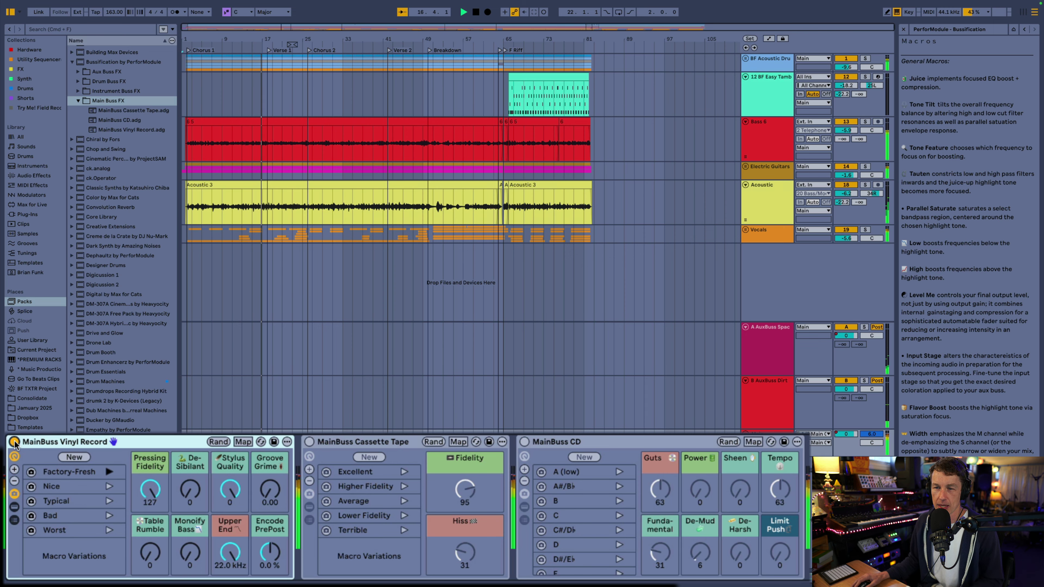
{"action": "left_click", "coordinate": [326, 442]}
{"action": "left_click", "coordinate": [309, 442]}
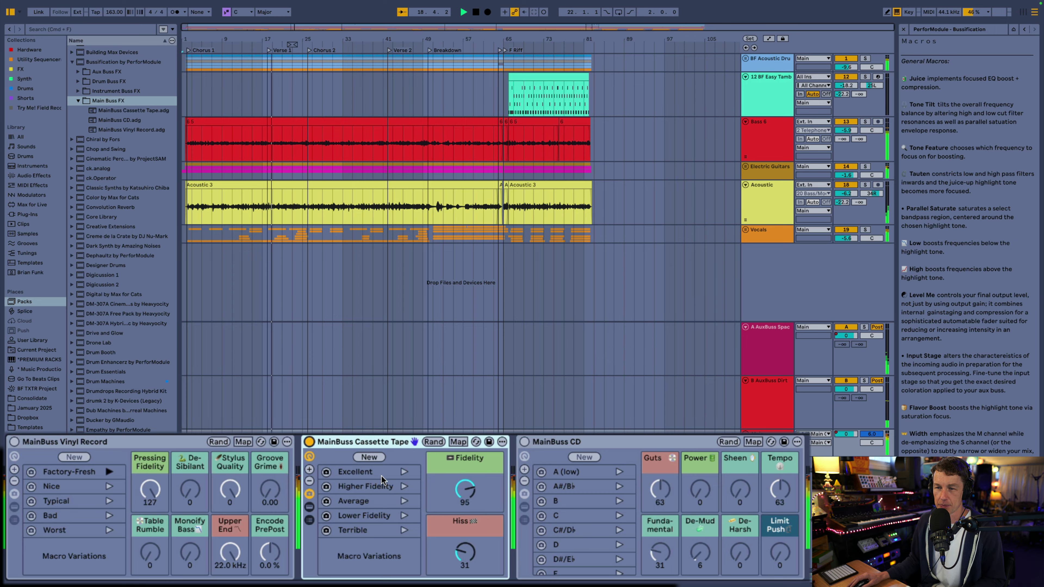
{"action": "left_click", "coordinate": [404, 472]}
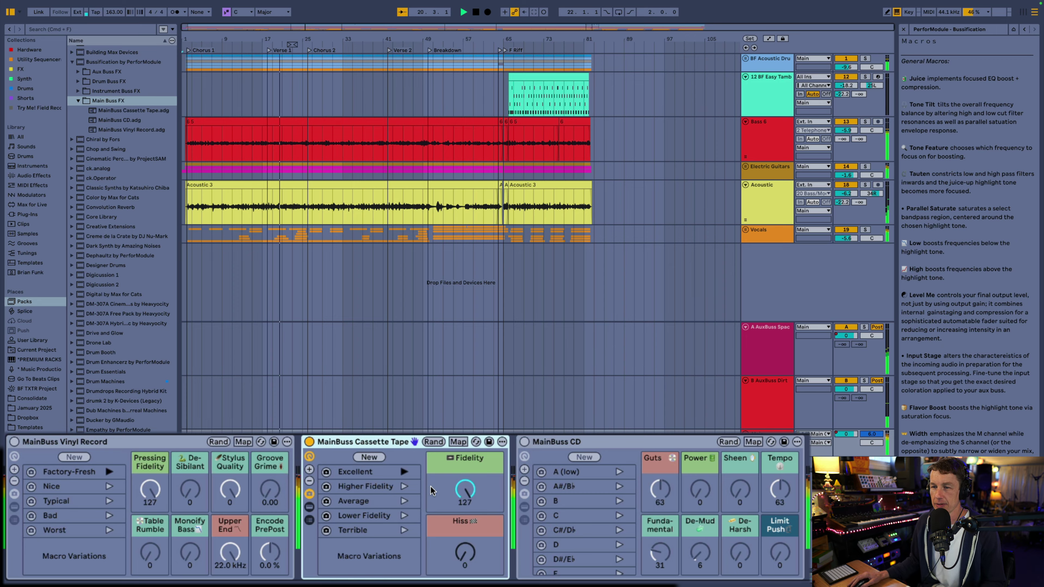
Audition the Cassette Tape variations Higher Fidelity, Average, Lower Fidelity, Terrible and Excellent in order, and return to Higher Fidelity.
{"action": "left_click", "coordinate": [404, 486]}
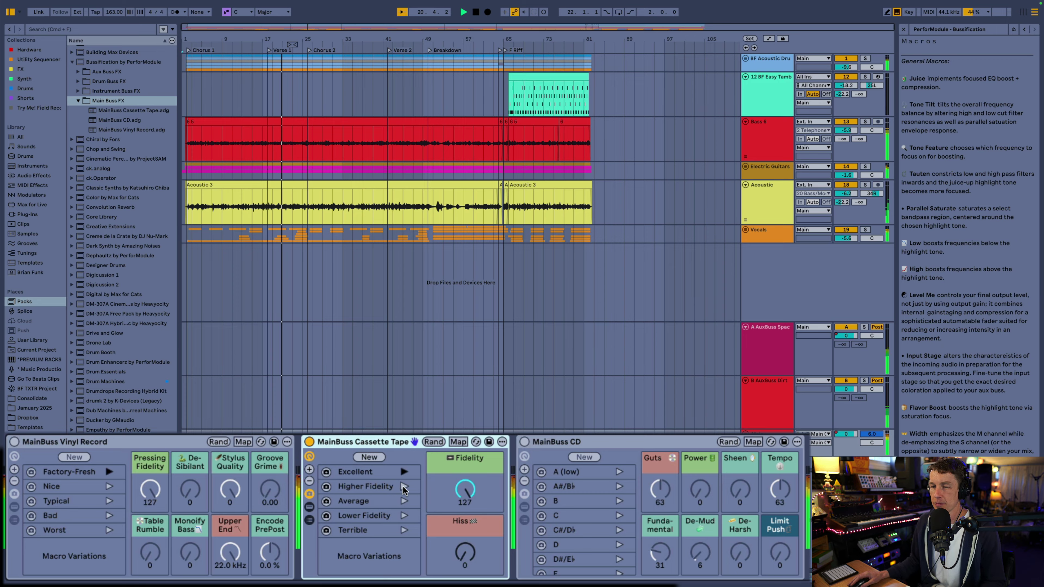
{"action": "left_click", "coordinate": [403, 501]}
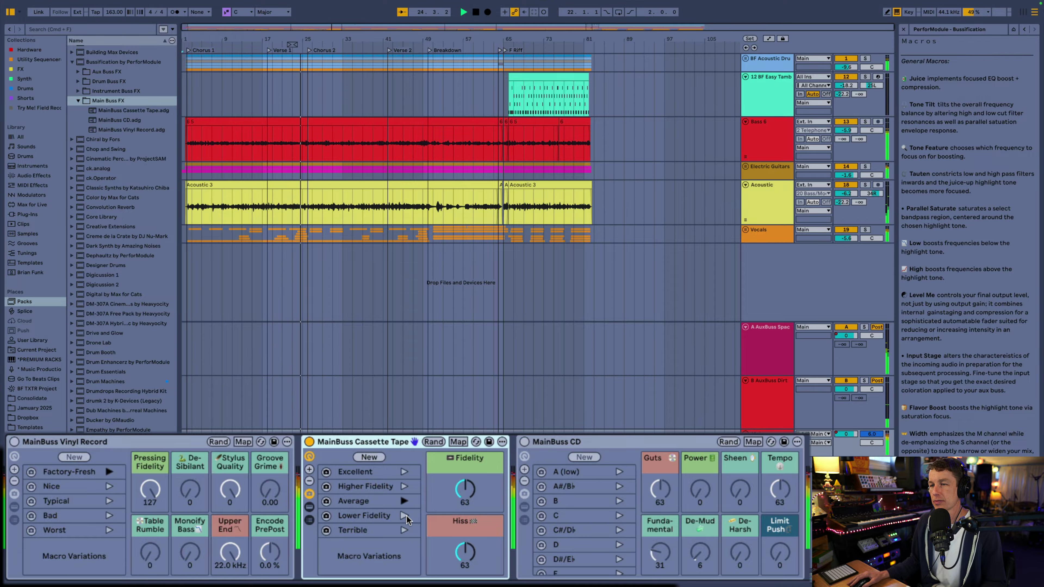
{"action": "left_click", "coordinate": [405, 515]}
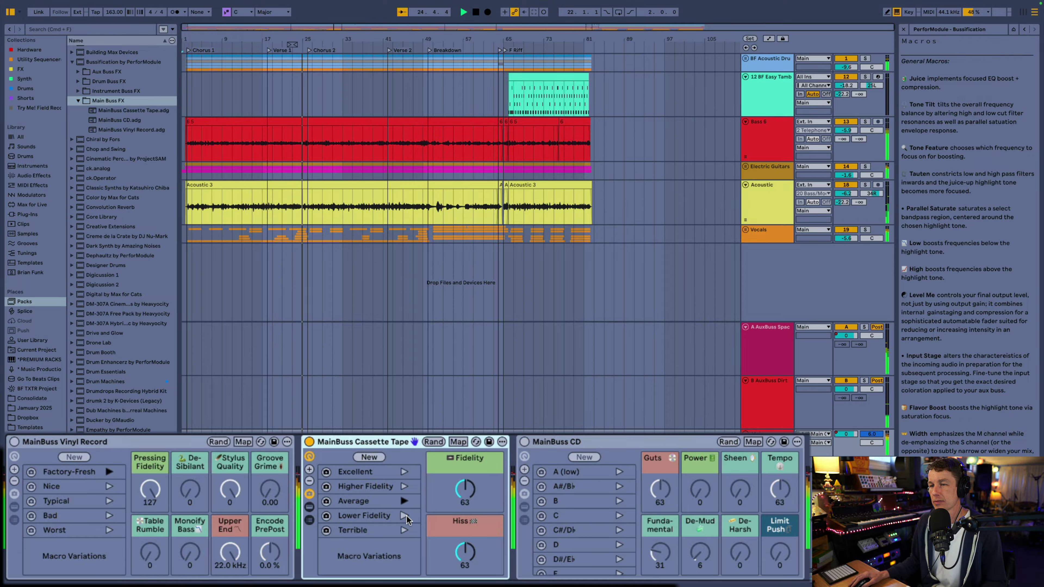
{"action": "left_click", "coordinate": [407, 530]}
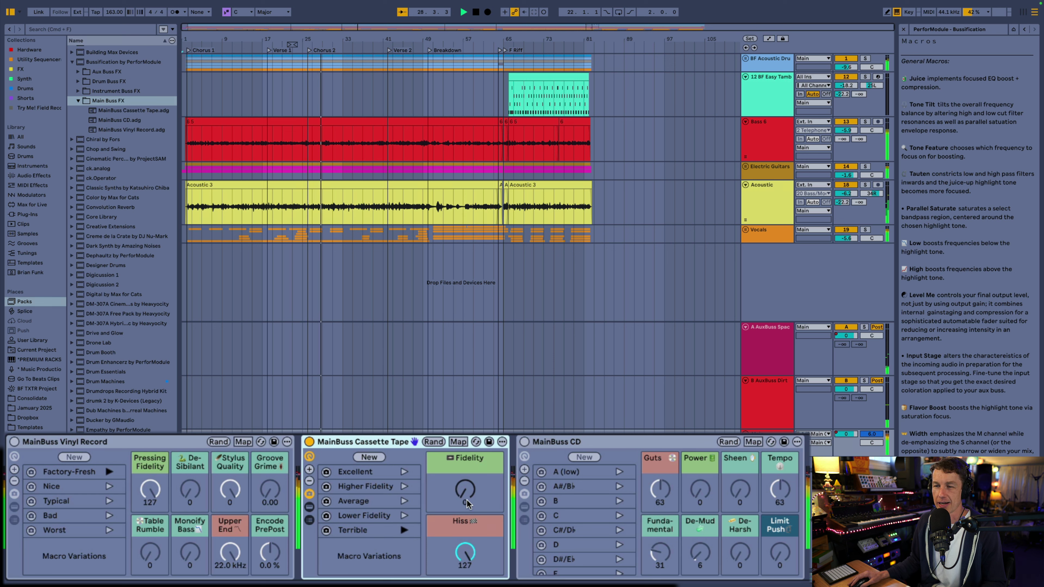
{"action": "left_click", "coordinate": [404, 472]}
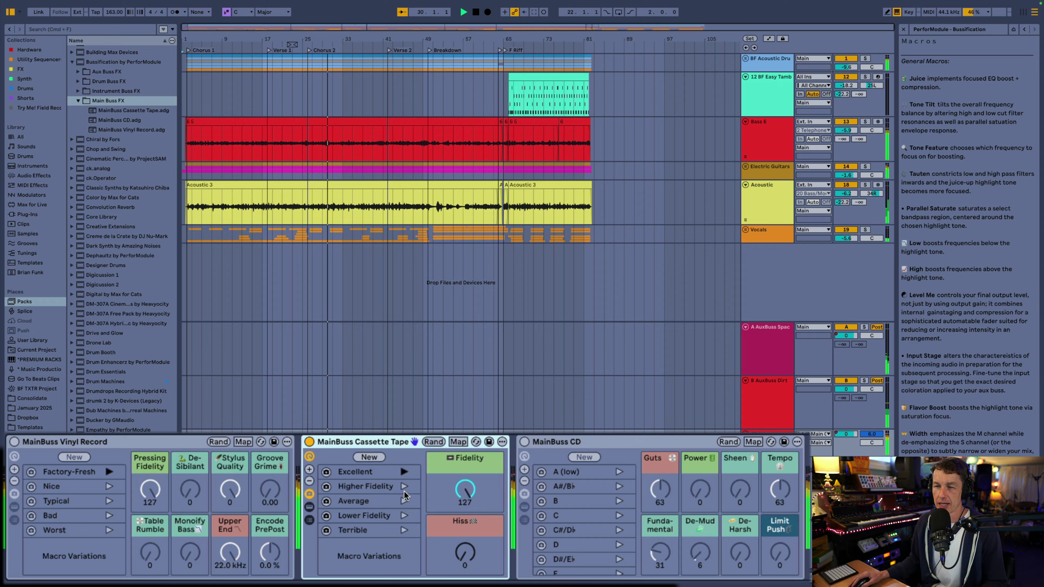
{"action": "left_click", "coordinate": [403, 488]}
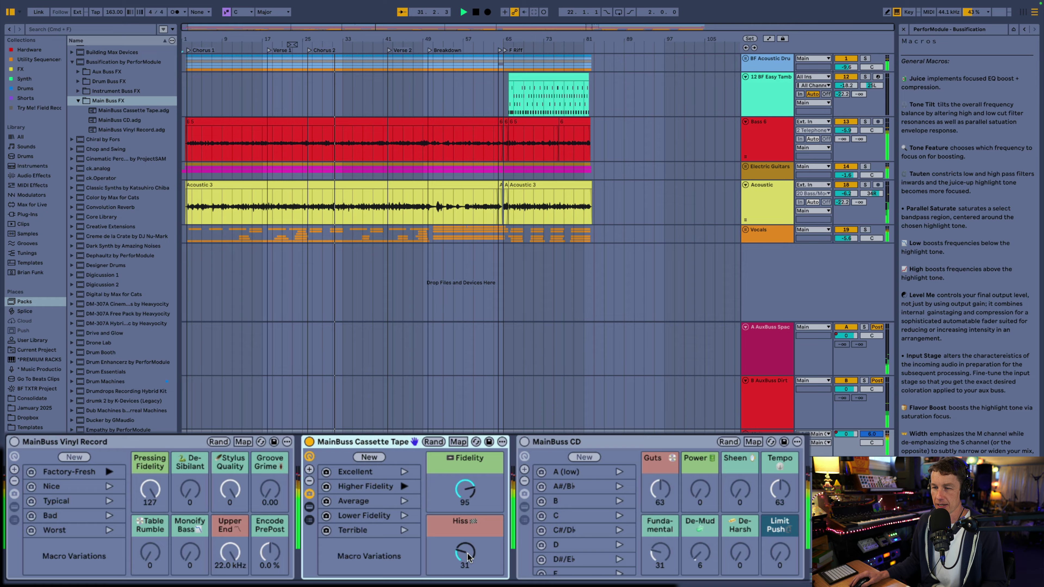
Replace the Cassette Tape rack with MainBuss CD as the active rack, play from the beginning and load the C#/D♭ variation.
{"action": "left_click", "coordinate": [310, 441]}
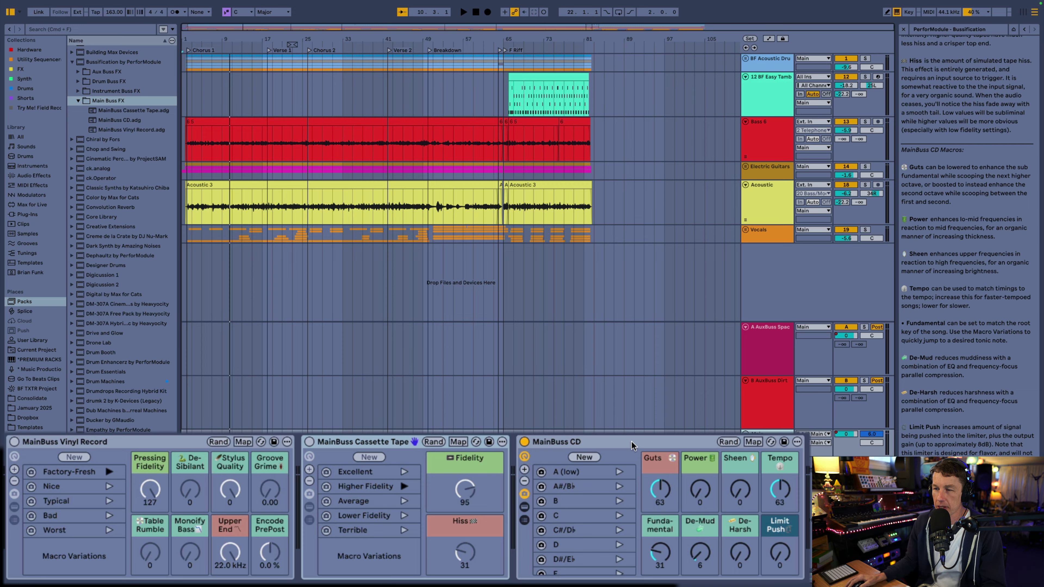
{"action": "left_click", "coordinate": [249, 80]}
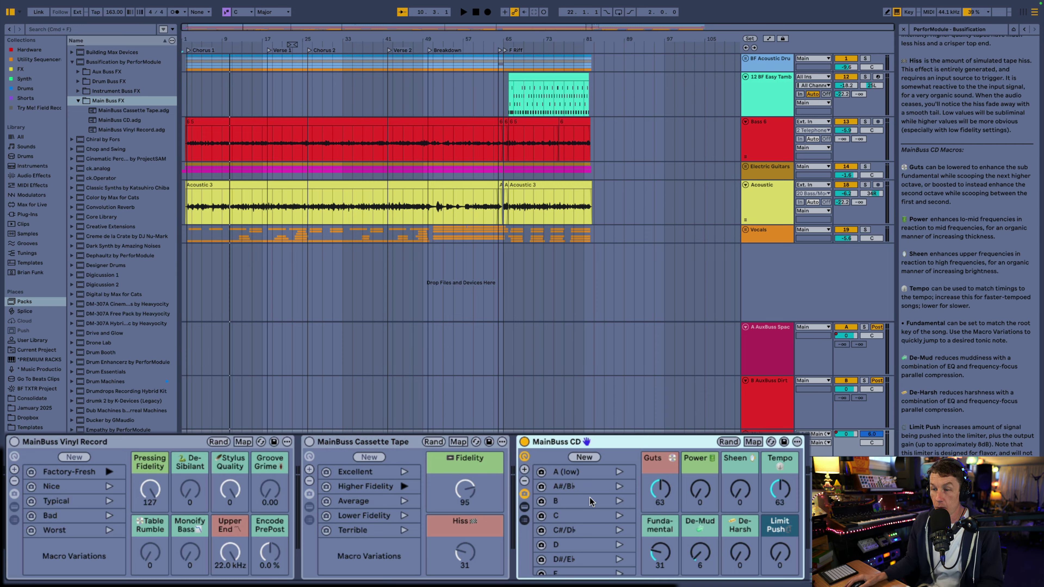
{"action": "scroll", "coordinate": [589, 500], "scroll_direction": "down", "scroll_amount": 1}
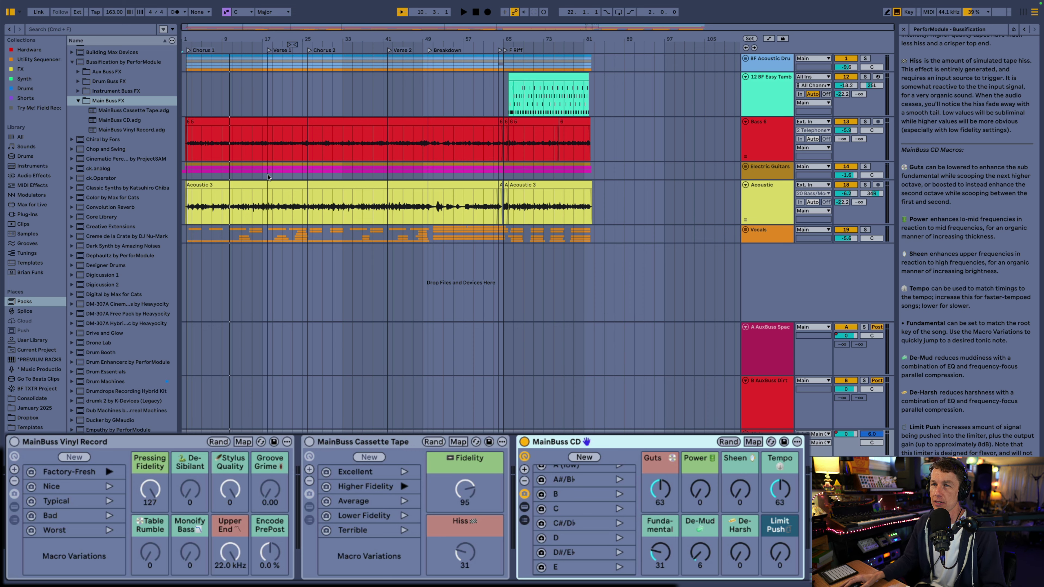
{"action": "left_click", "coordinate": [187, 48]}
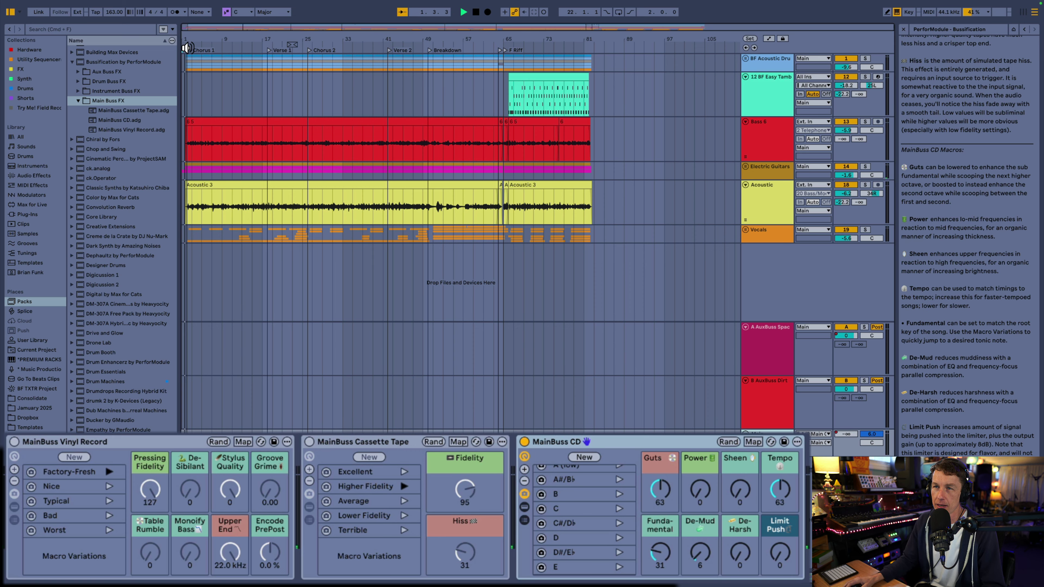
{"action": "left_click", "coordinate": [619, 523]}
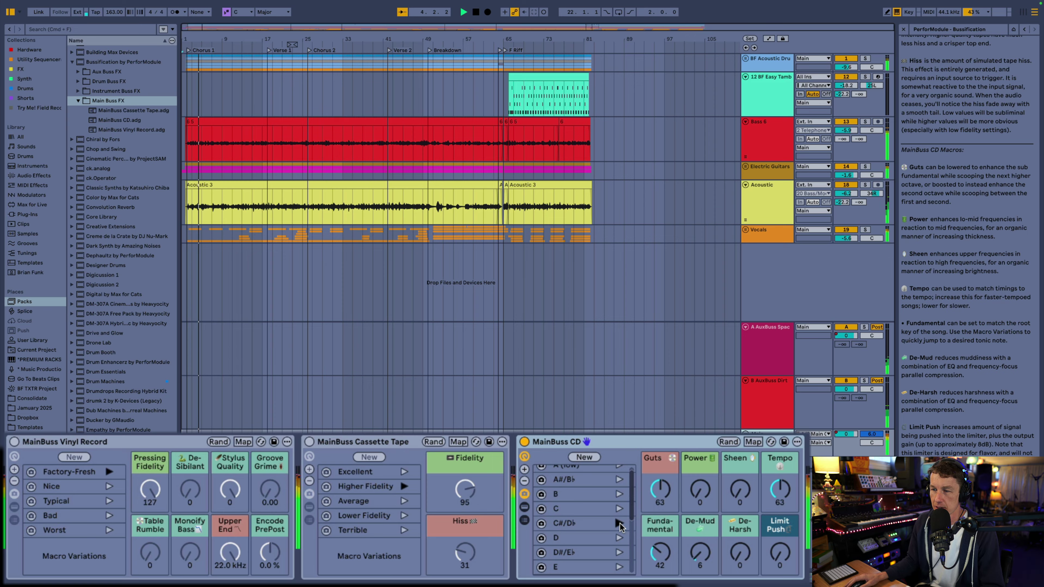
Sweep the MainBuss CD Fundamental macro up and back down to 60, and raise Limit Push to 60.
{"action": "left_click_drag", "start_coordinate": [659, 553], "coordinate": [660, 515]}
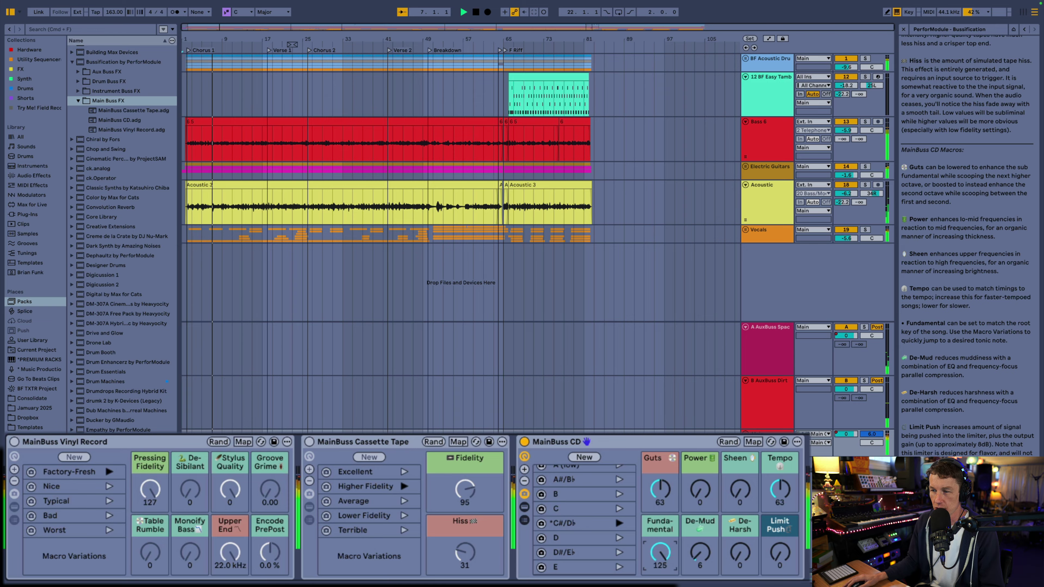
{"action": "left_click_drag", "start_coordinate": [660, 553], "coordinate": [660, 578]}
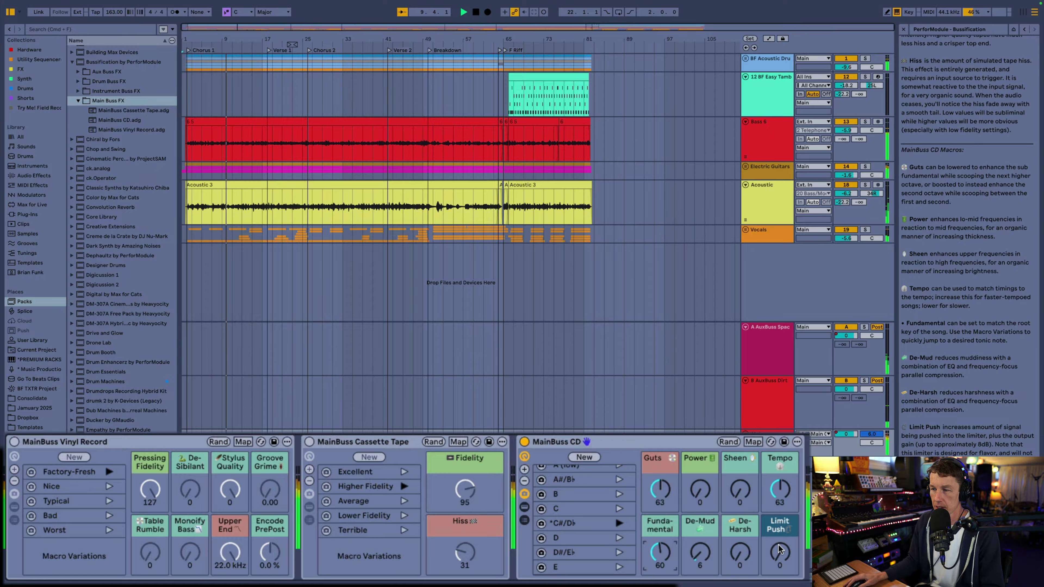
{"action": "left_click_drag", "start_coordinate": [780, 553], "coordinate": [780, 529]}
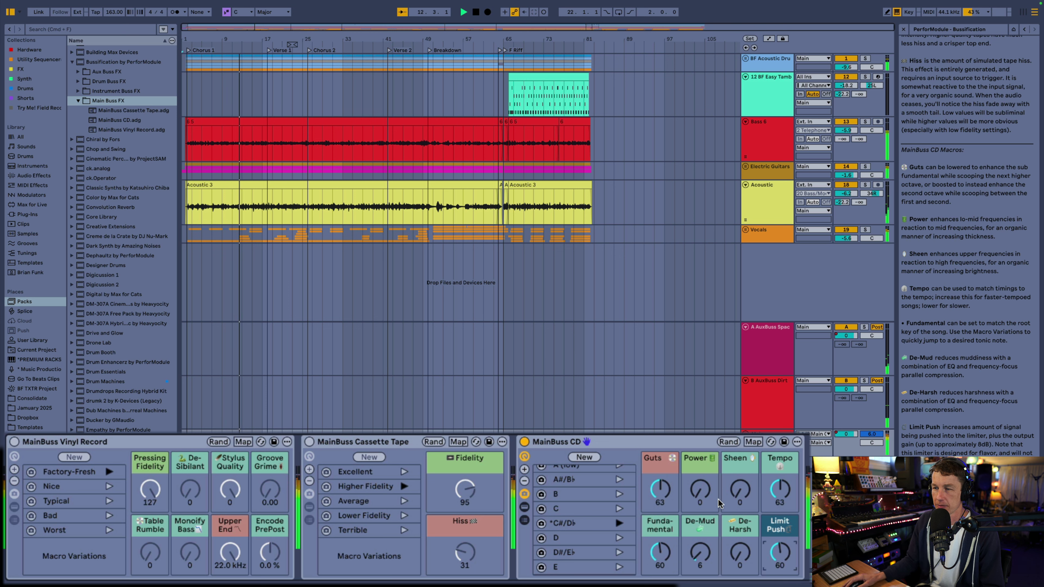
Set MainBuss CD's Guts to 85, Power to 42, De-Harsh to 25, De-Mud to 14 and Limit Push to 89, and compare with the rack bypassed.
{"action": "left_click_drag", "start_coordinate": [701, 493], "coordinate": [659, 480]}
{"action": "left_click_drag", "start_coordinate": [746, 556], "coordinate": [746, 510]}
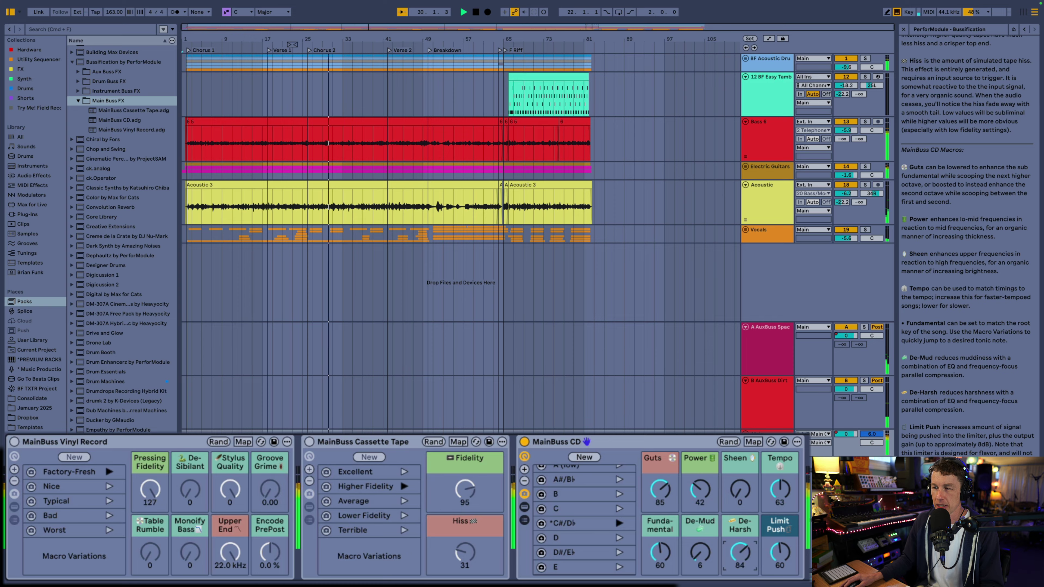
{"action": "left_click_drag", "start_coordinate": [746, 510], "coordinate": [699, 549]}
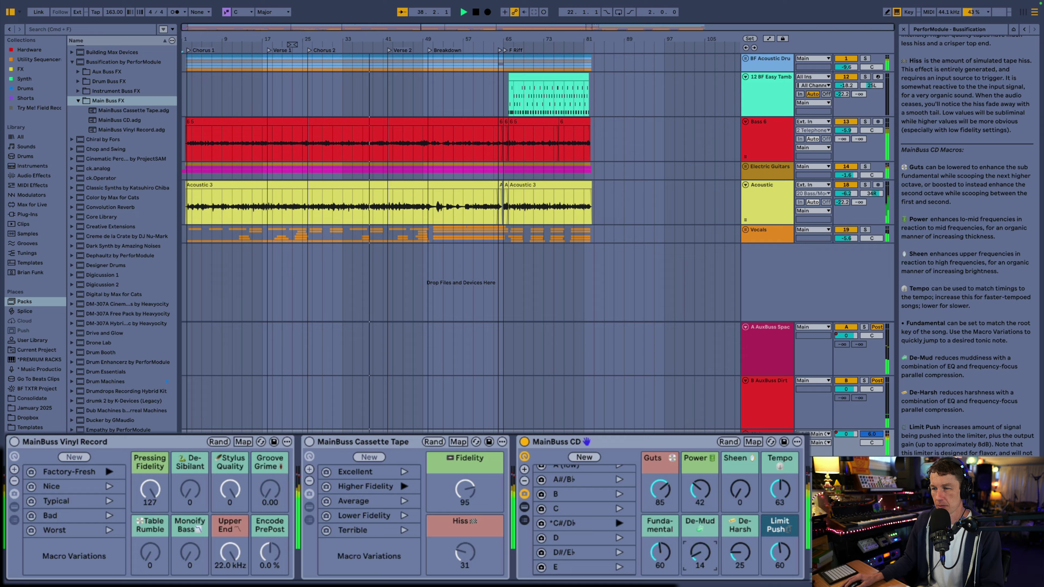
{"action": "left_click_drag", "start_coordinate": [780, 552], "coordinate": [779, 541]}
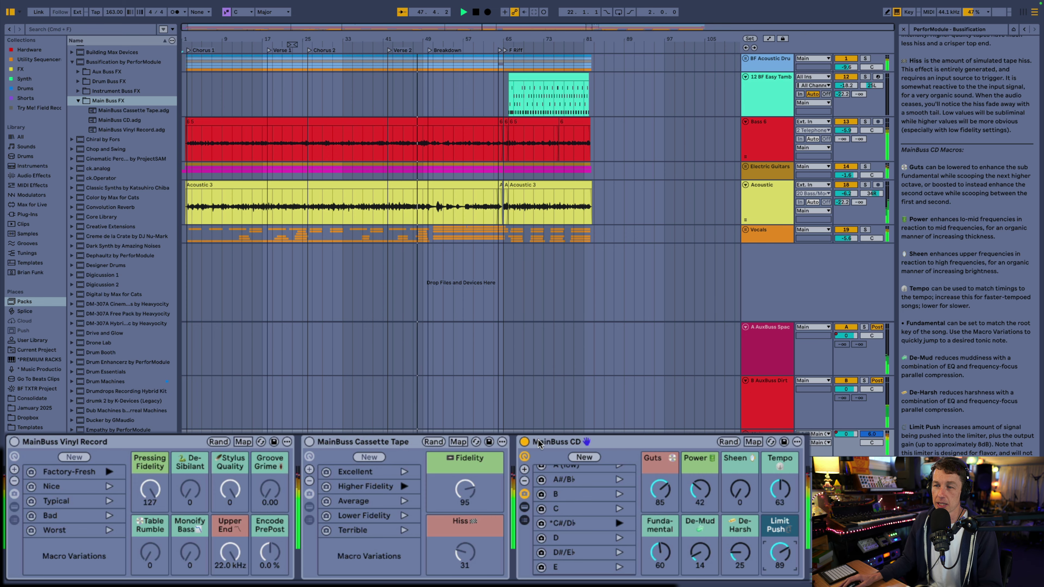
{"action": "left_click", "coordinate": [526, 443]}
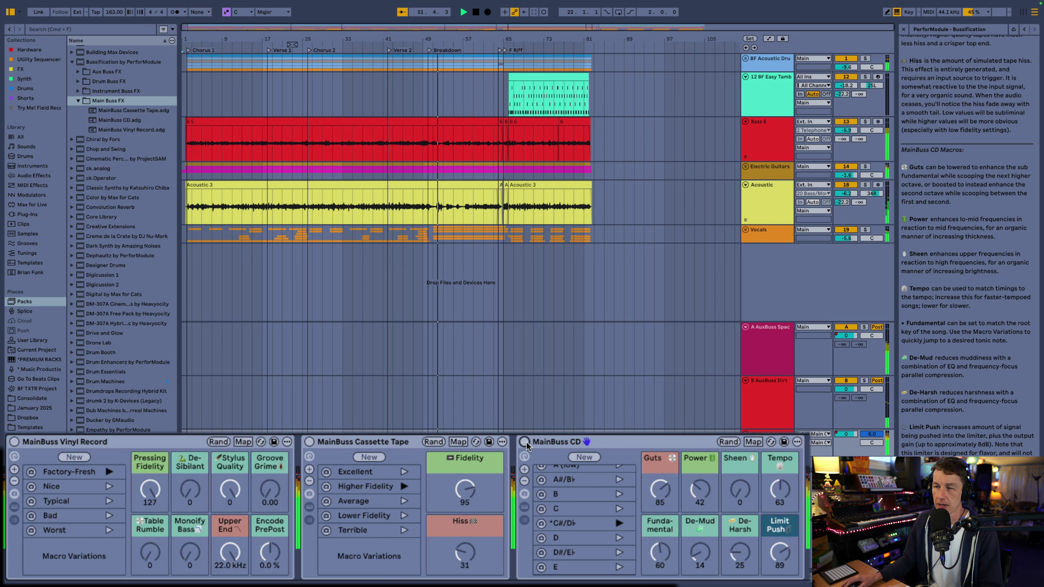
{"action": "left_click", "coordinate": [526, 443]}
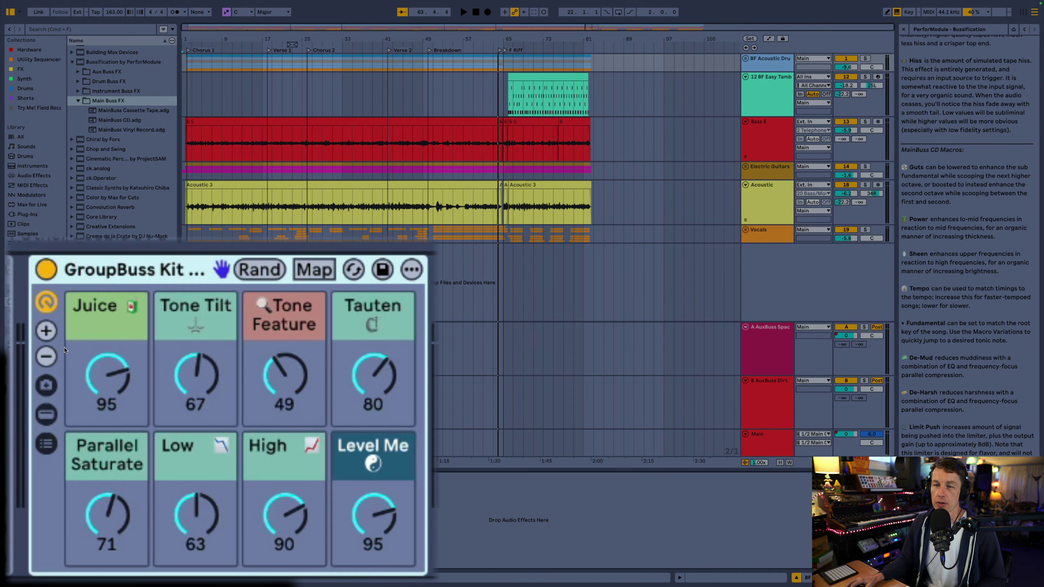
Deactivate the GroupBuss Kit rack on the acoustic drums group and play the song from the beginning.
{"action": "key", "text": "0"}
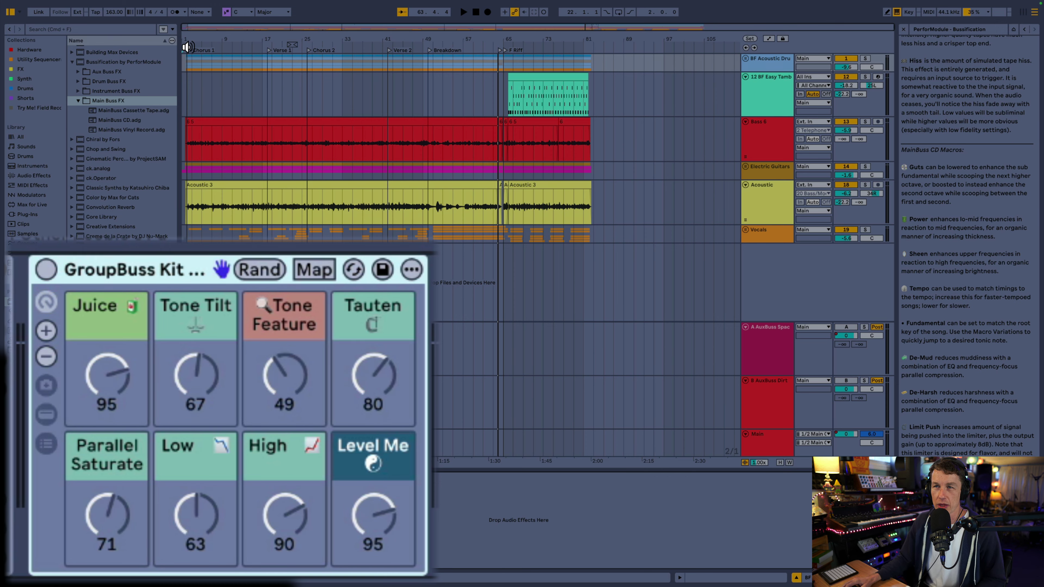
{"action": "left_click", "coordinate": [187, 46]}
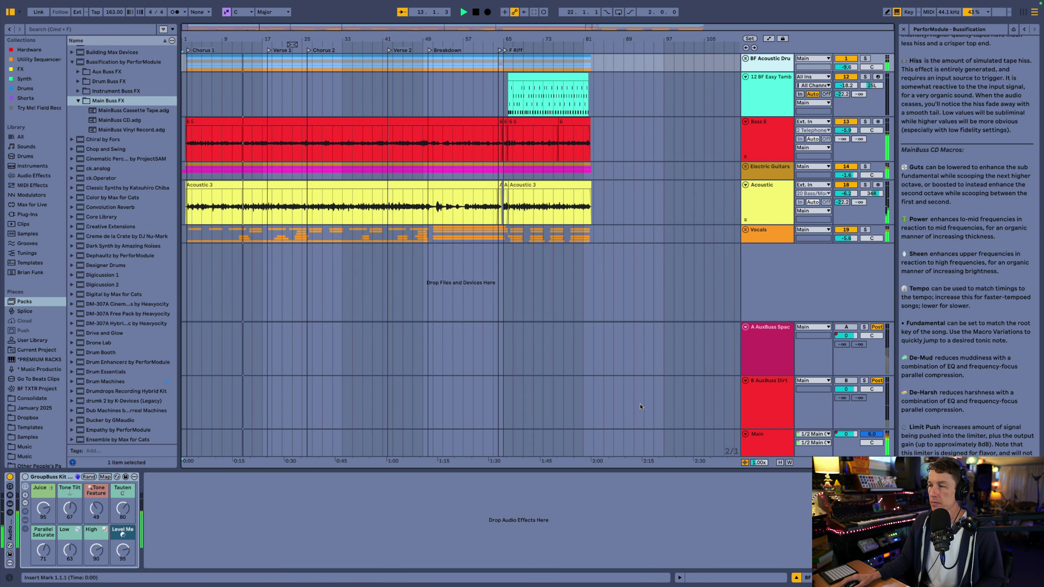
Enlarge the Main track's height and replay the song twice from shortly before the Breakdown to compare the processing.
{"action": "left_click_drag", "start_coordinate": [780, 429], "coordinate": [780, 301]}
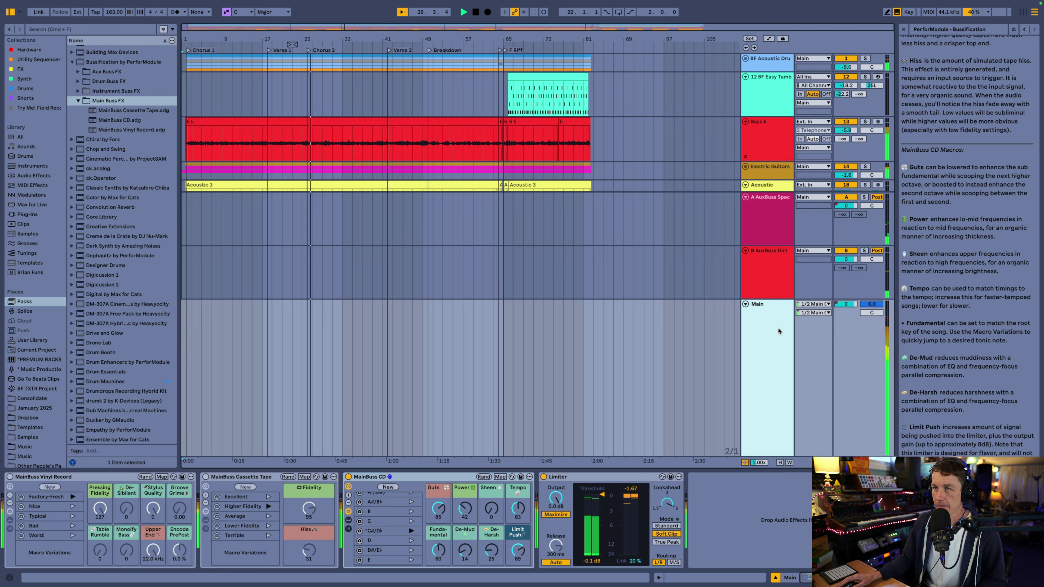
{"action": "left_click", "coordinate": [415, 49]}
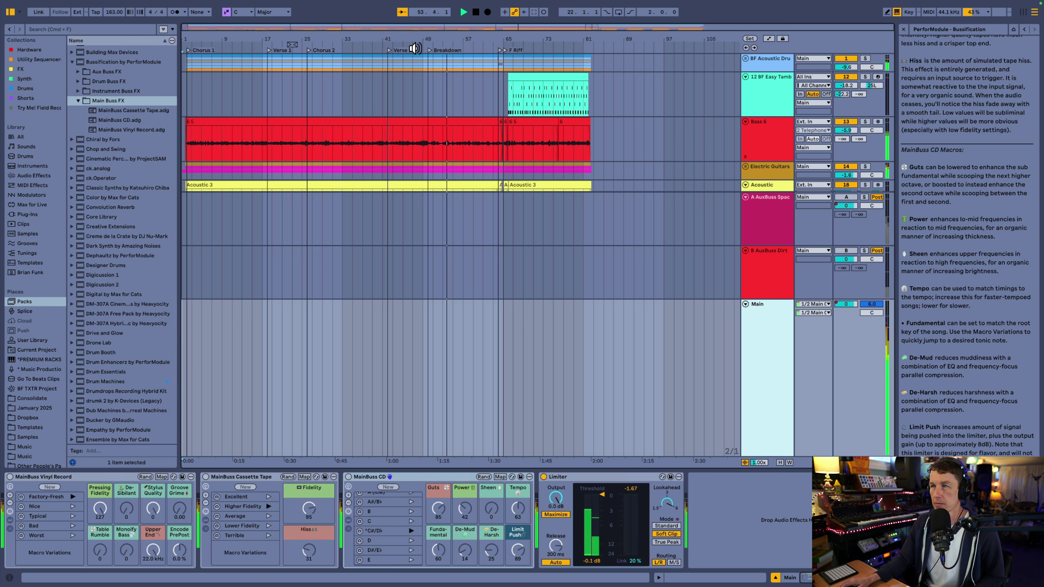
{"action": "left_click", "coordinate": [414, 49]}
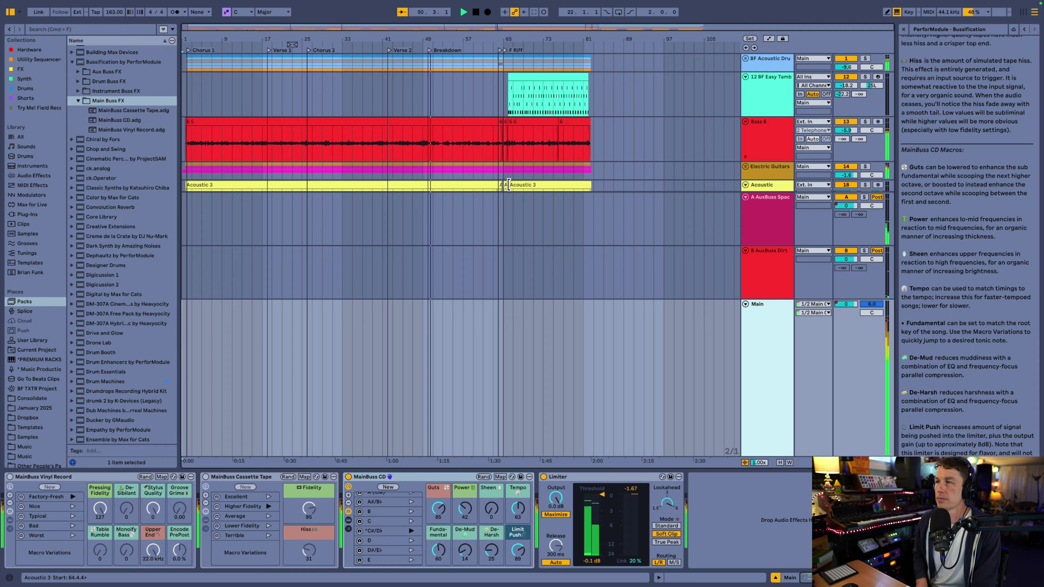
Select the Acoustic track and lower its volume to -6.5 dB.
{"action": "left_click", "coordinate": [777, 189]}
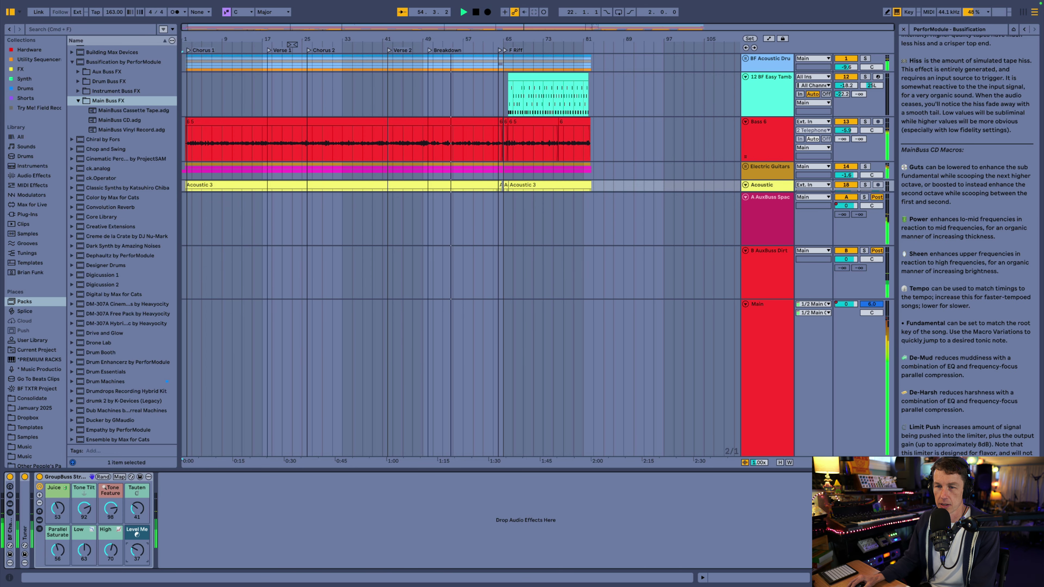
{"action": "scroll", "coordinate": [830, 155], "scroll_direction": "down", "scroll_amount": 3}
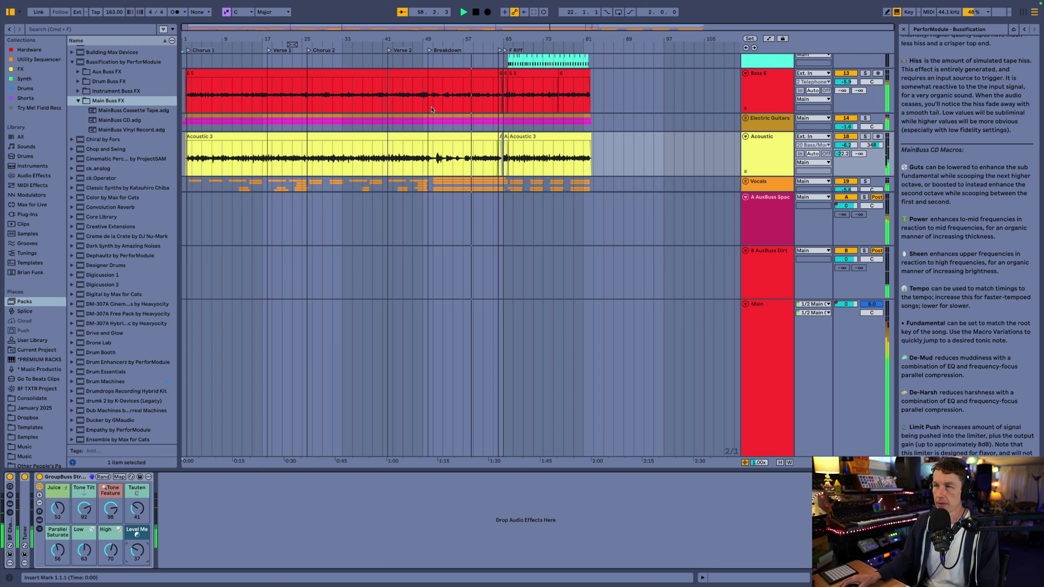
{"action": "left_click_drag", "start_coordinate": [846, 145], "coordinate": [846, 147]}
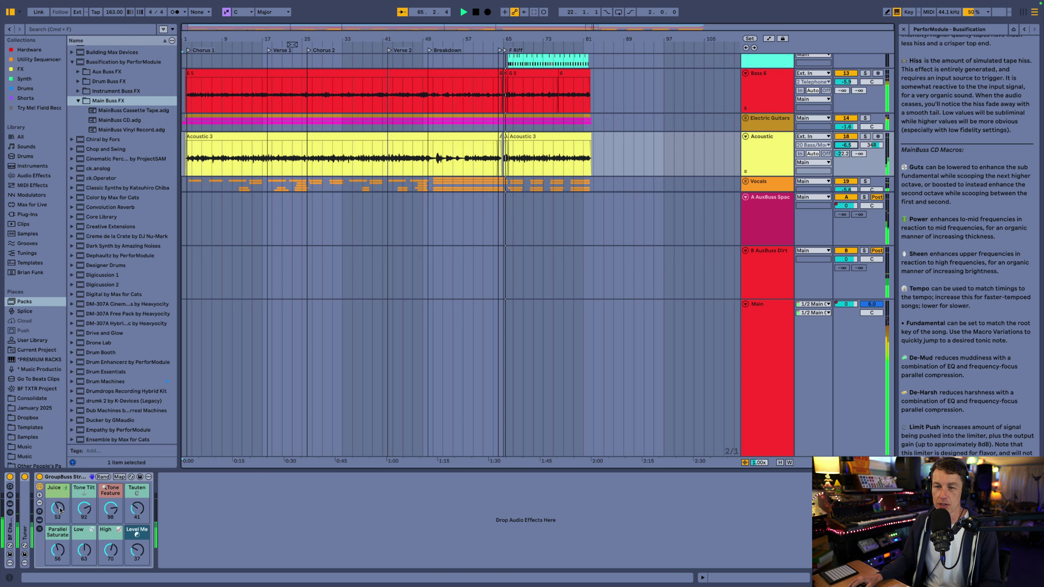
Show the devices inside the GroupBuss Strummed rack and unfold the Strummed Filter, Buss EQ, Limiter and Glue Leveler.
{"action": "left_click", "coordinate": [39, 520]}
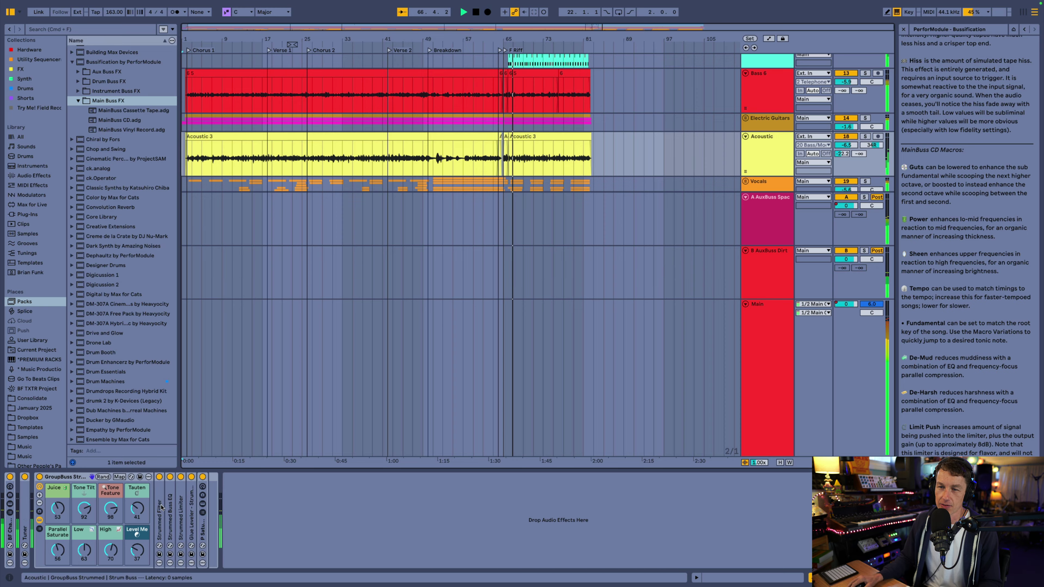
{"action": "double_click", "coordinate": [161, 508]}
{"action": "left_click", "coordinate": [374, 497]}
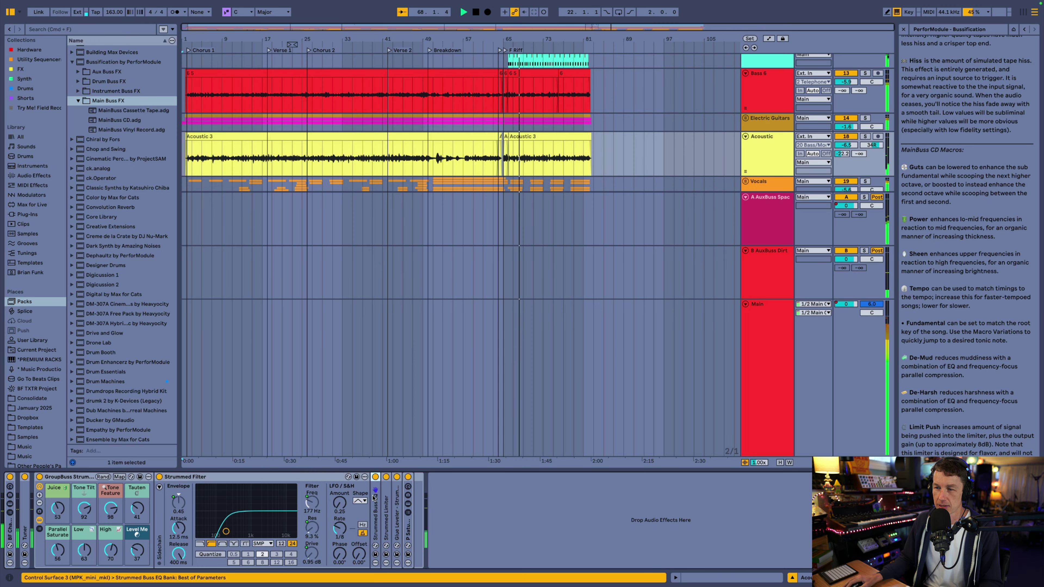
{"action": "double_click", "coordinate": [374, 497]}
{"action": "double_click", "coordinate": [623, 496]}
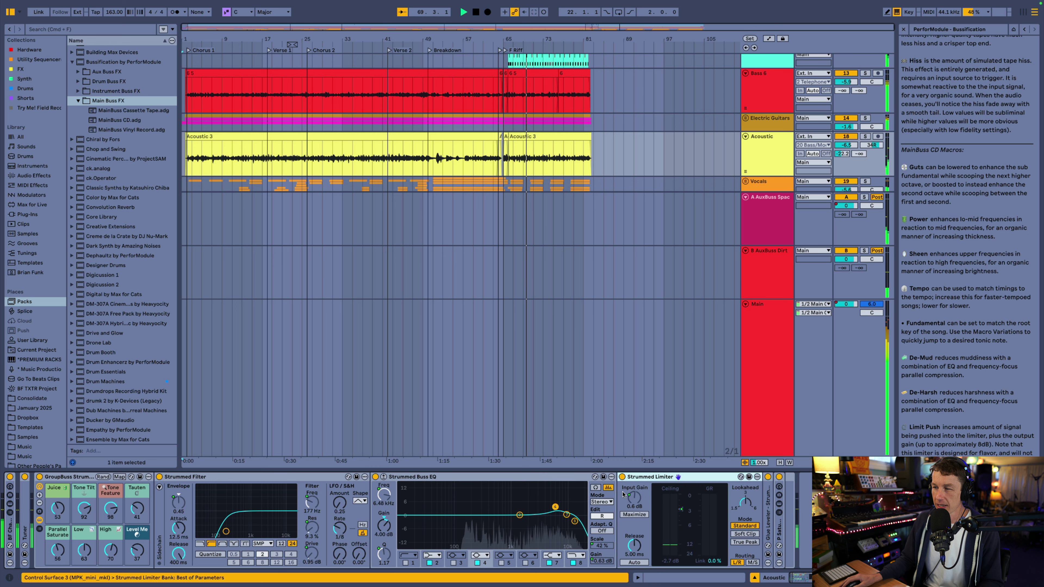
{"action": "double_click", "coordinate": [768, 508]}
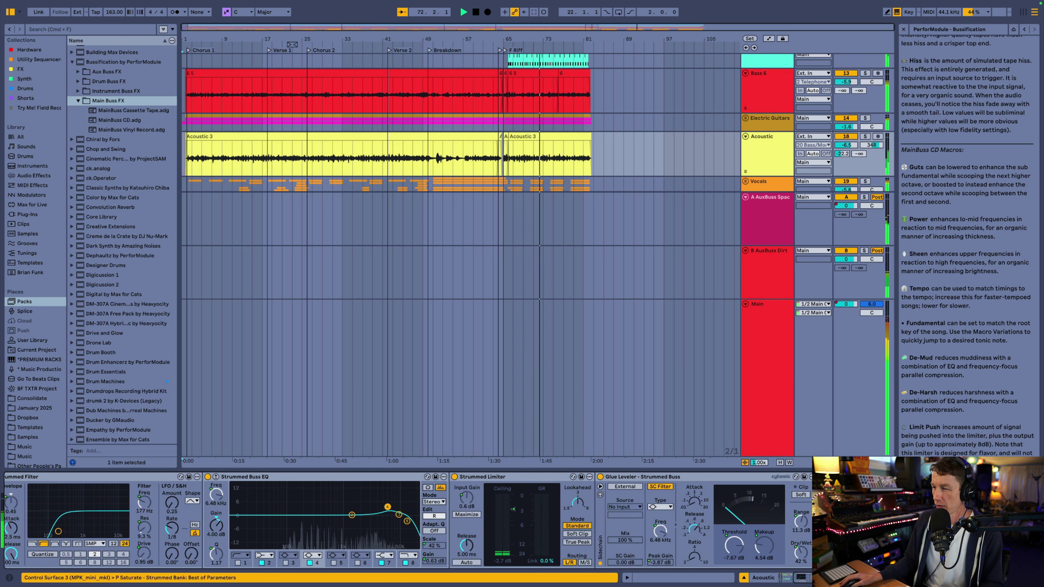
Examine the P Saturate rack's parallel chains, including Clean Thru, and hide the GroupBuss Strummed rack's devices again.
{"action": "scroll", "coordinate": [245, 515], "scroll_direction": "right", "scroll_amount": 10}
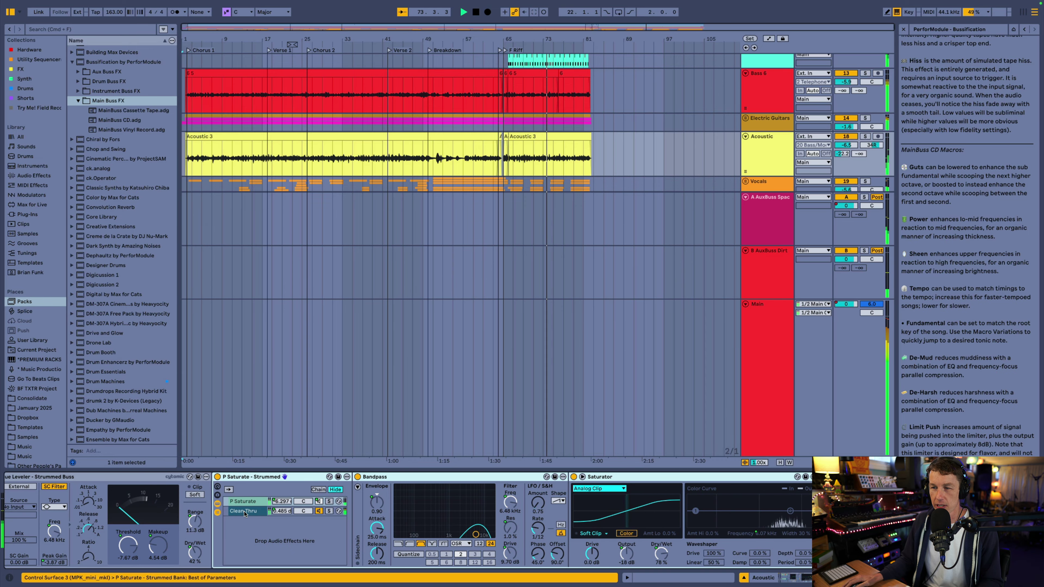
{"action": "left_click", "coordinate": [246, 511]}
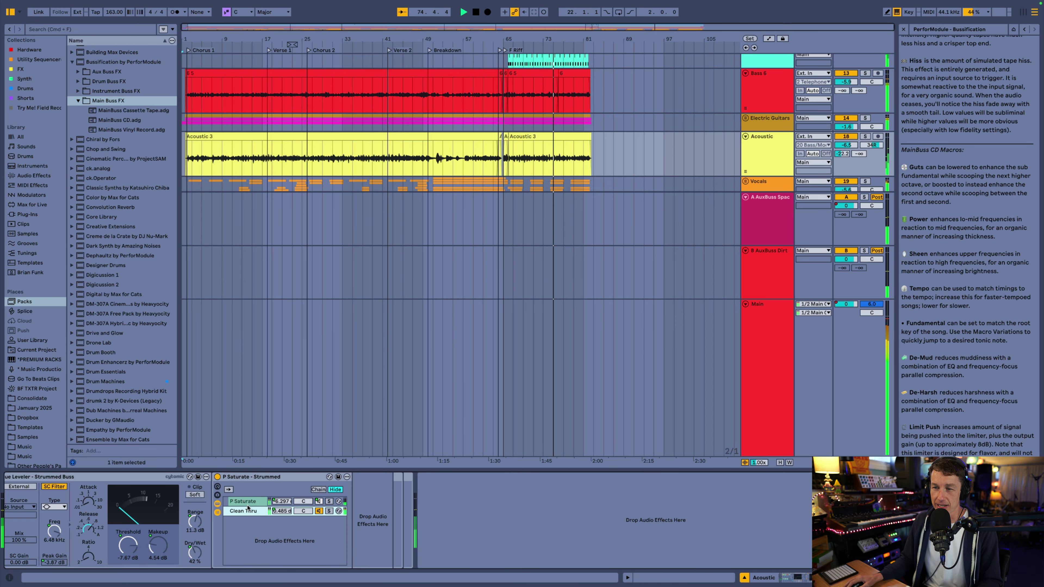
{"action": "scroll", "coordinate": [248, 508], "scroll_direction": "left", "scroll_amount": 15}
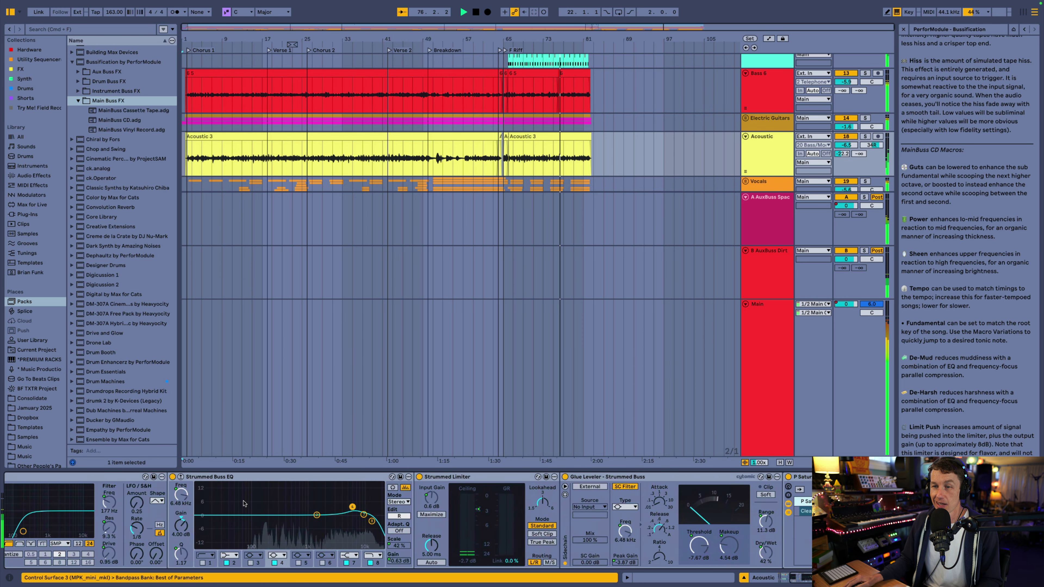
{"action": "scroll", "coordinate": [245, 504], "scroll_direction": "left", "scroll_amount": 10}
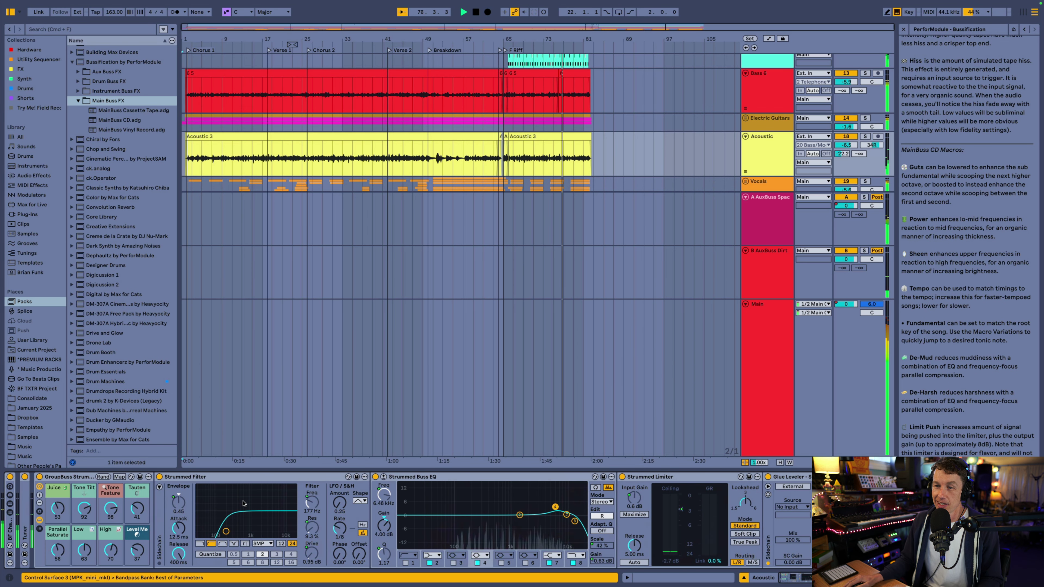
{"action": "left_click", "coordinate": [39, 520]}
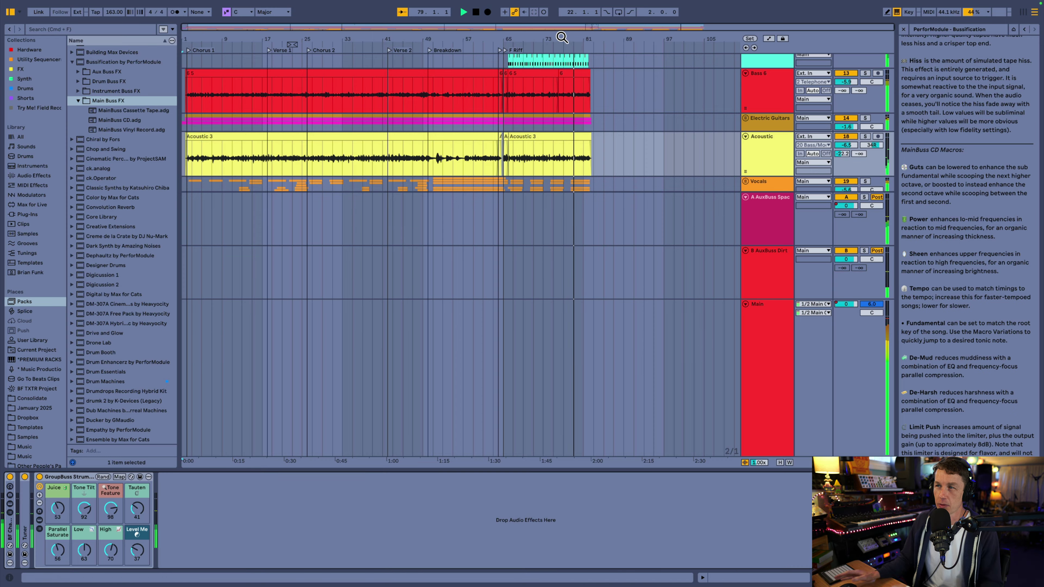